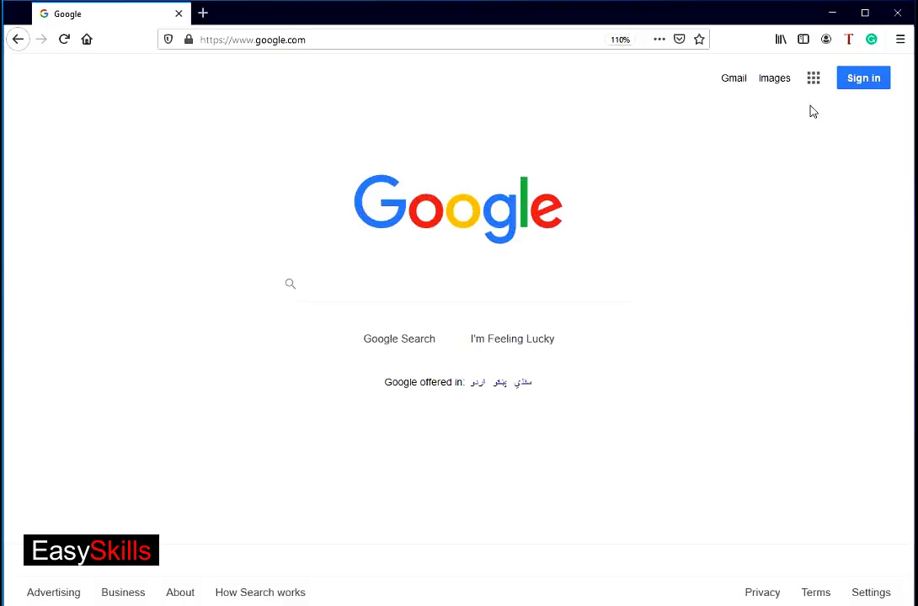
- From the Google sign-in page, start a new Google Account for personal use
left_click(862, 83)
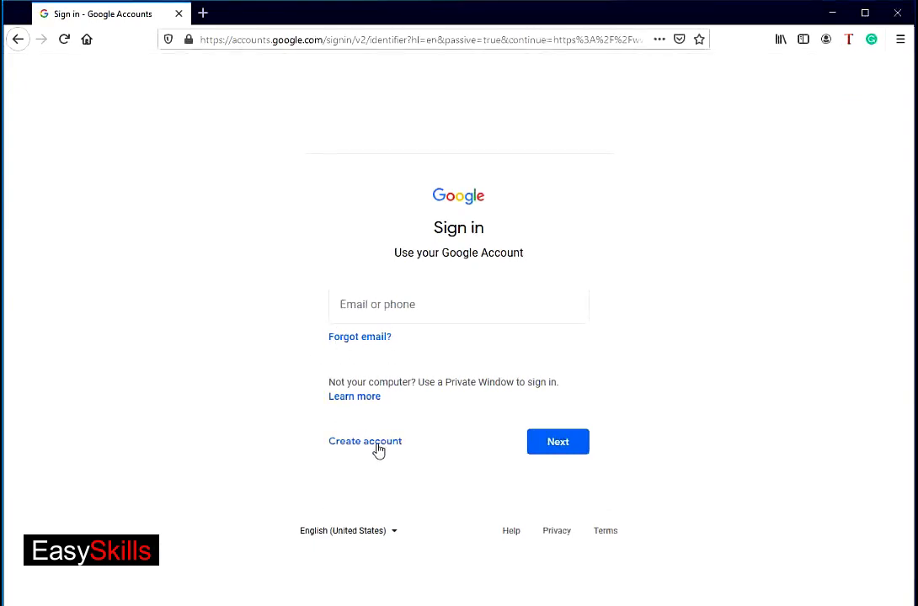
left_click(378, 451)
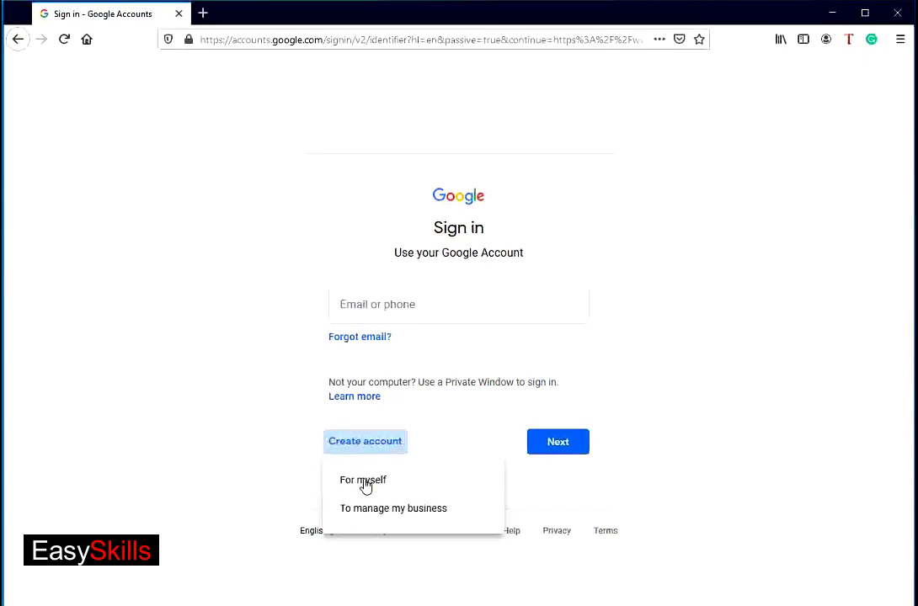
left_click(364, 482)
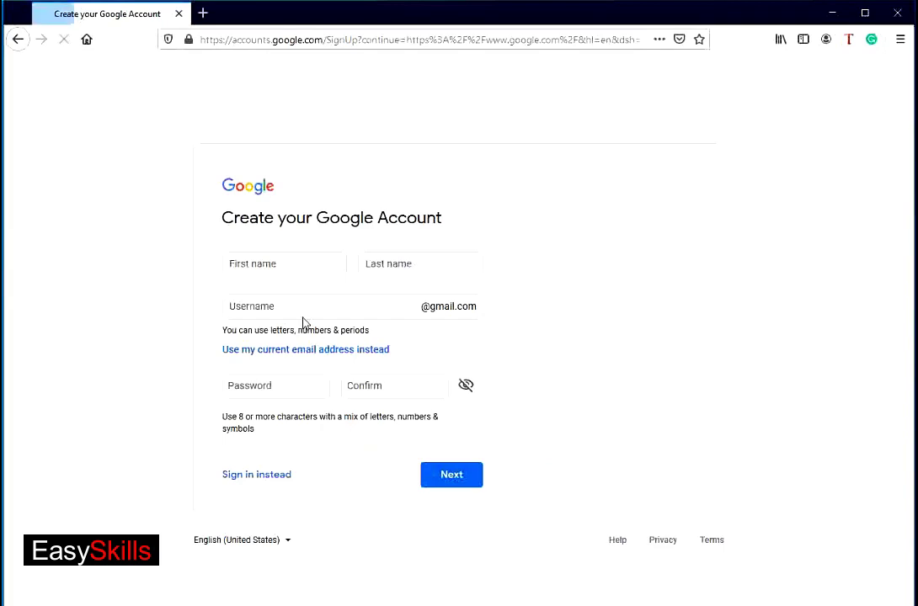
- Enter the account holder's first name, last name and chosen Gmail username
left_click(287, 264)
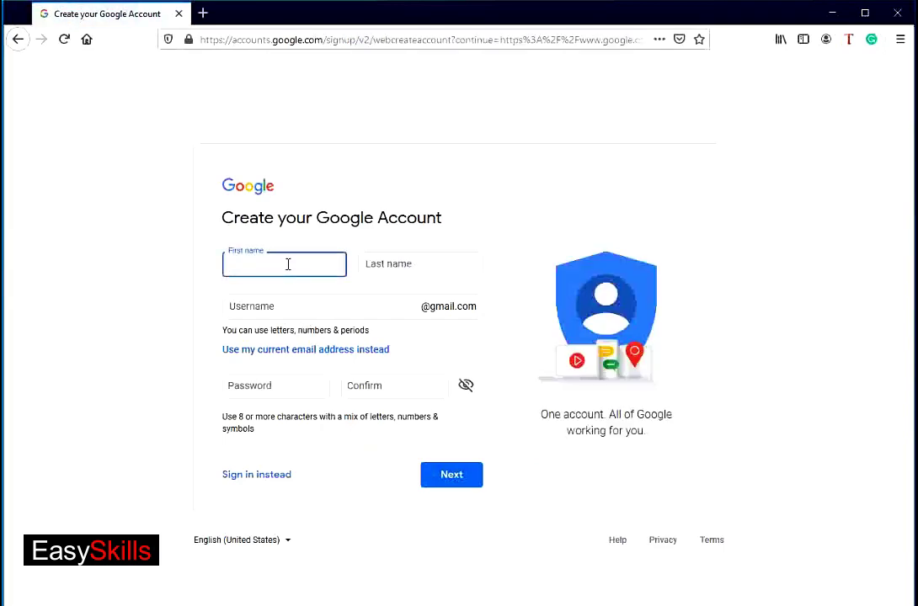
key("Tab")
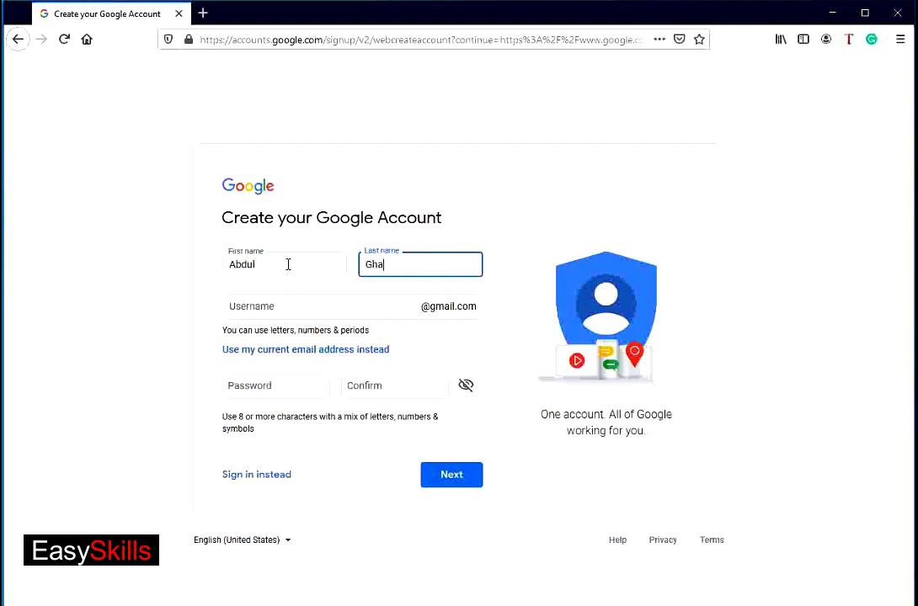
key("Tab")
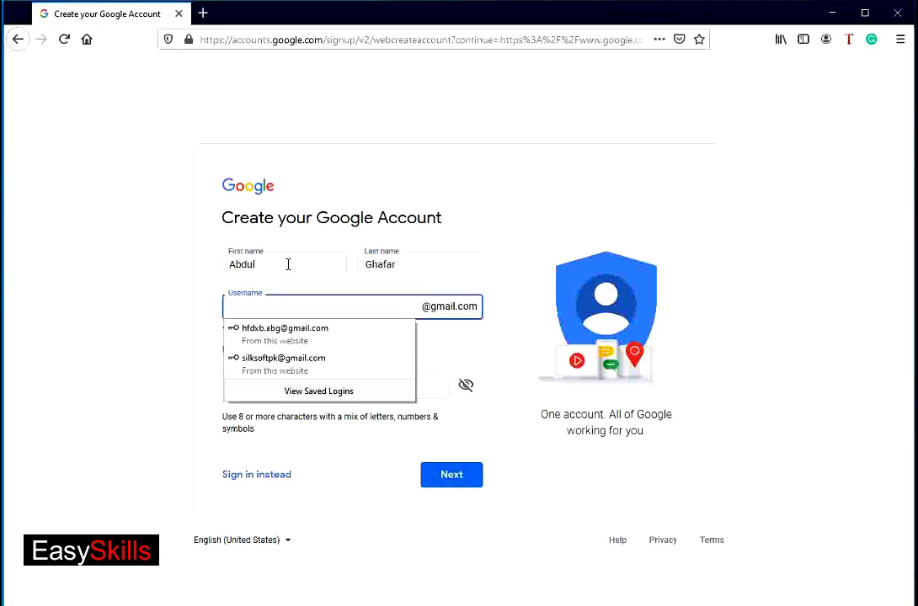
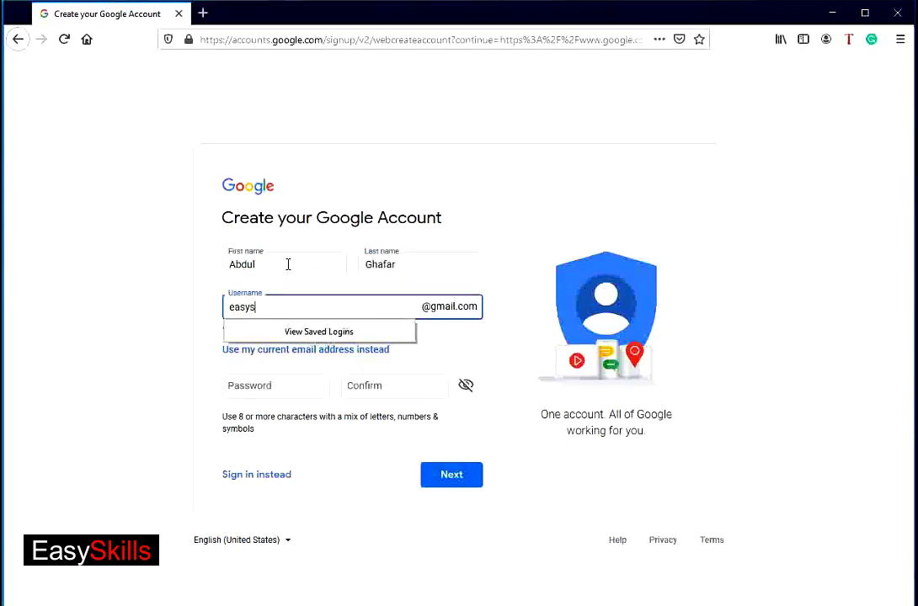
key("Tab")
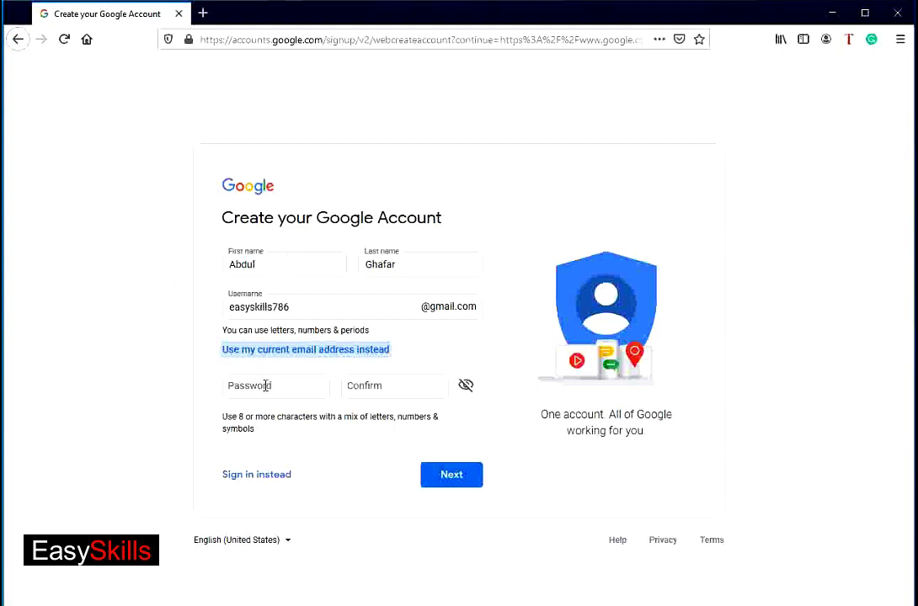
- Enter the account password and its confirmation
key("Tab")
type("*****")
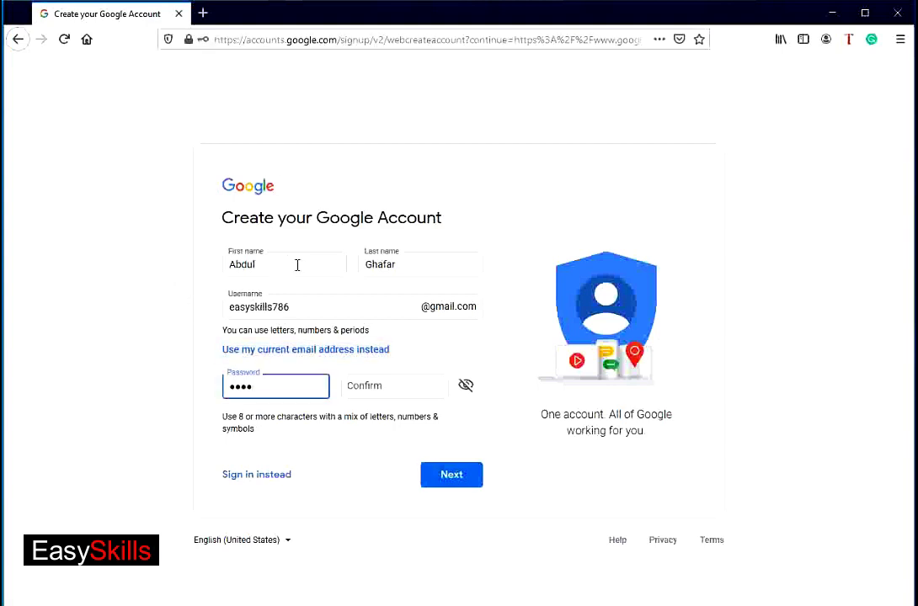
type("****")
key("Tab")
type("*********")
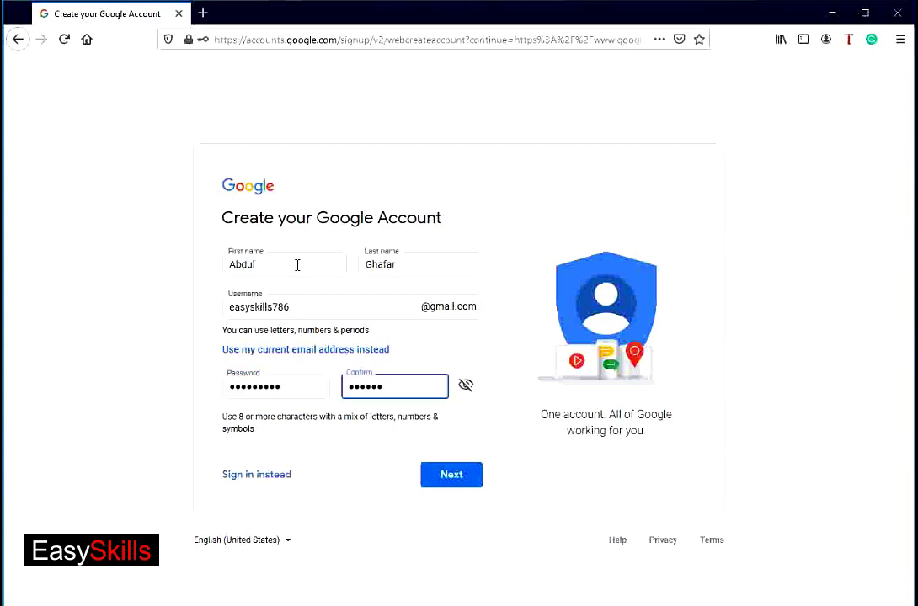
type("*")
- Submit the signup form, decline saving the login, and enter a phone number and recovery e-mail
left_click(451, 474)
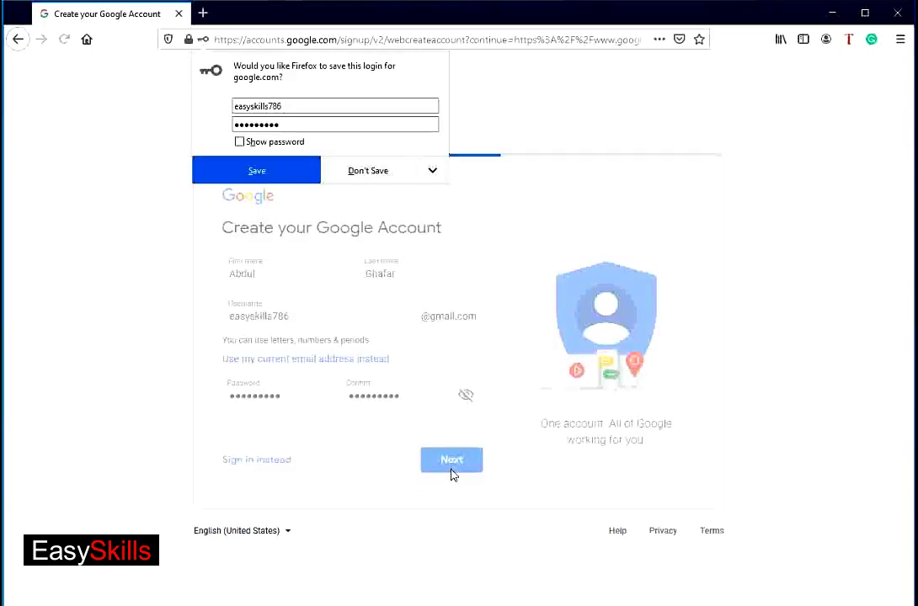
left_click(366, 170)
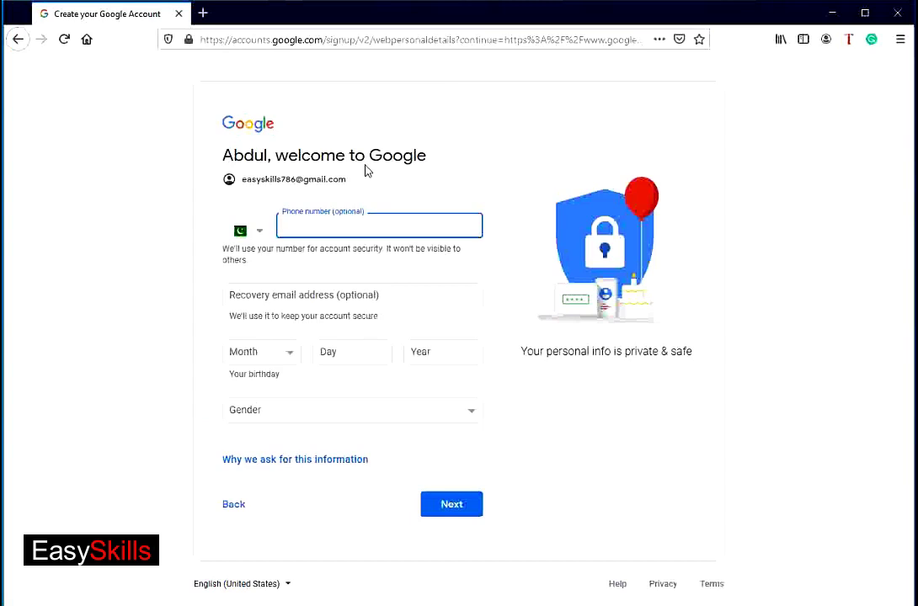
key("Tab")
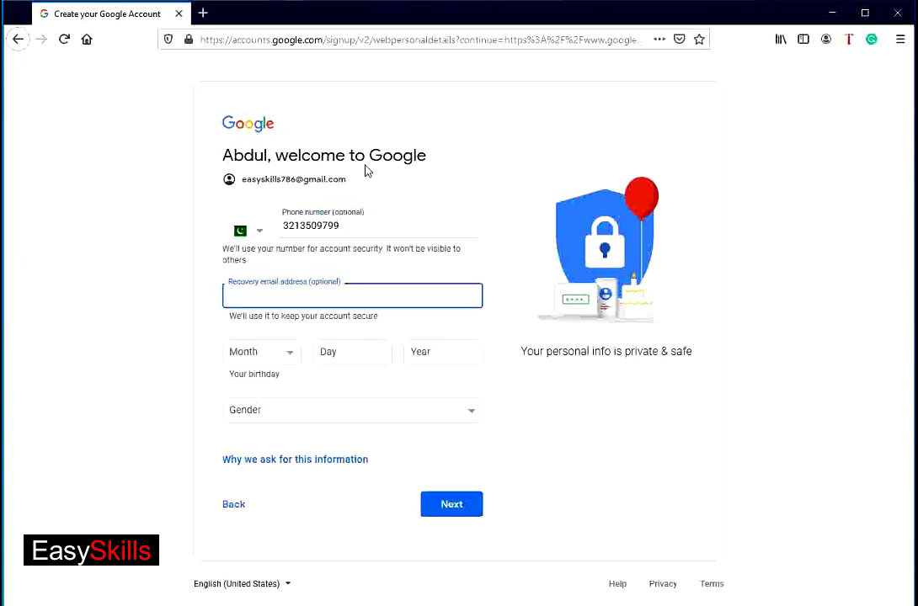
key("Tab")
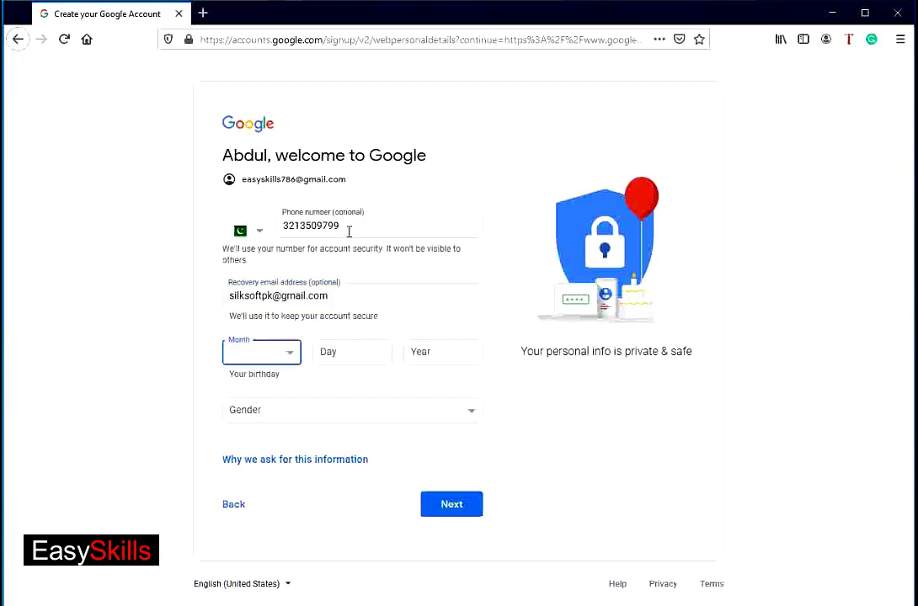
left_click(290, 356)
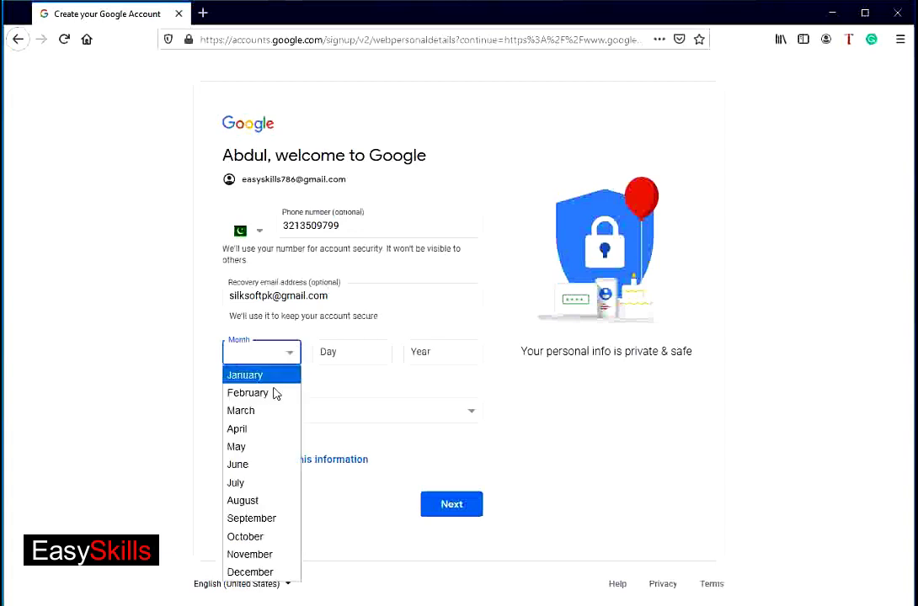
left_click(307, 446)
left_click(378, 351)
type("5")
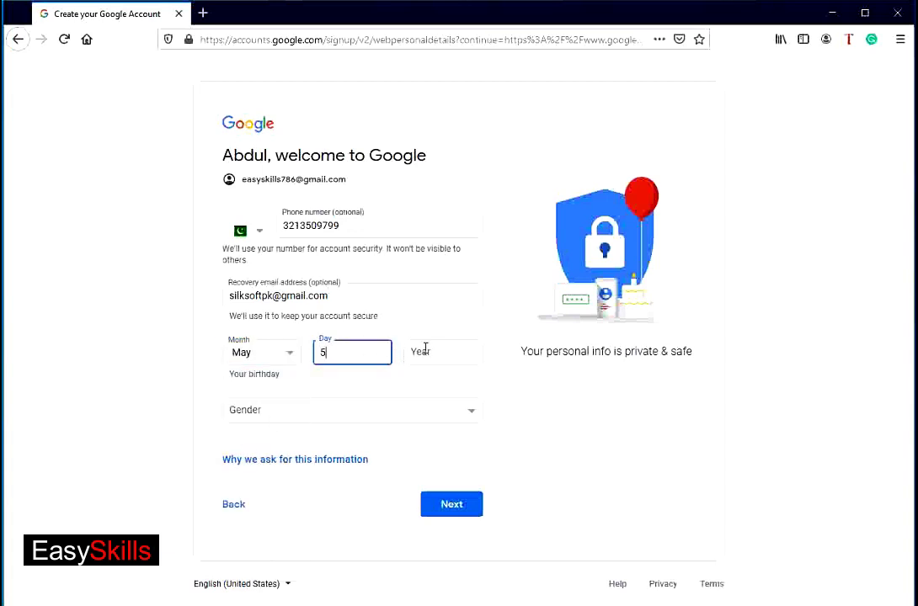
left_click(429, 354)
type("1973")
left_click(357, 418)
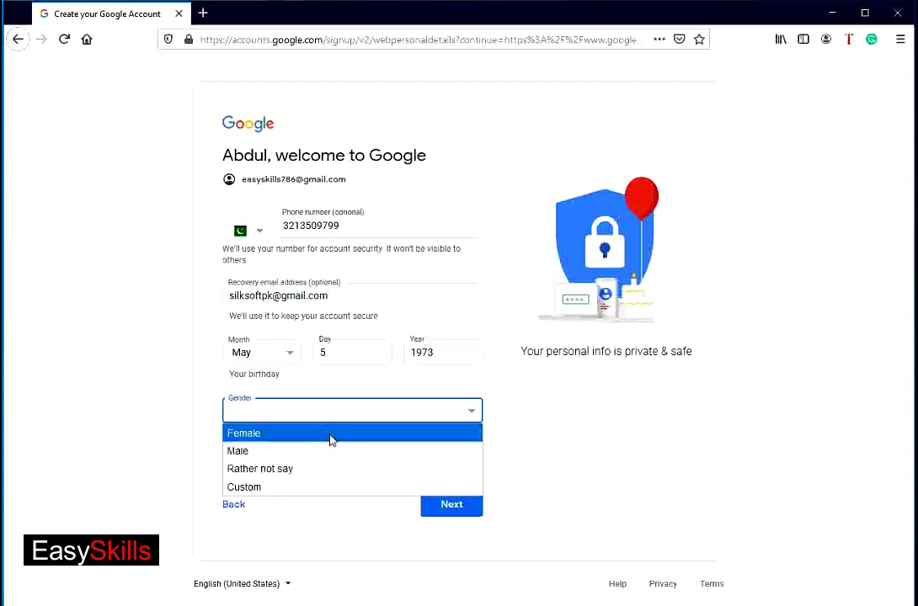
left_click(314, 452)
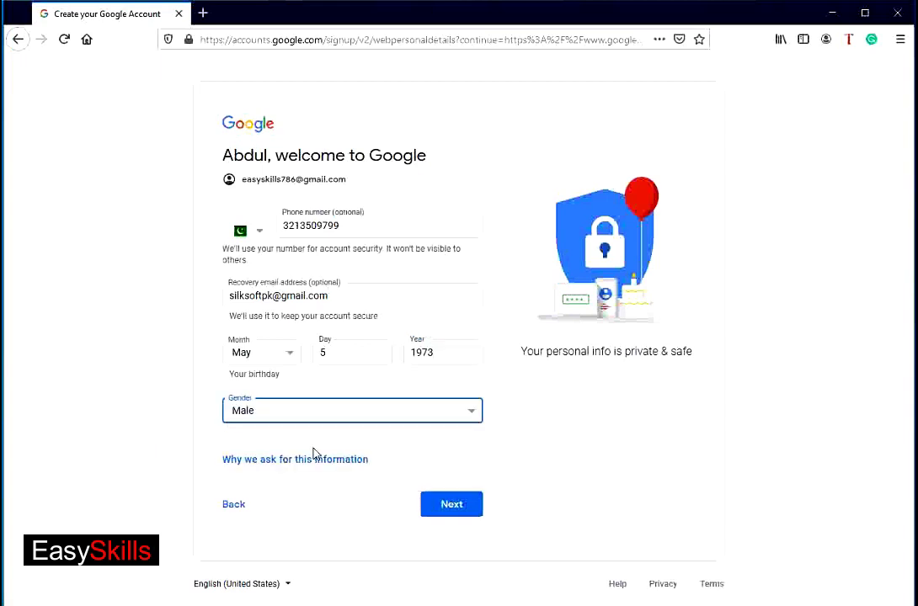
- Submit the personal details, get the verification code texted, and enter the six-digit code
left_click(451, 505)
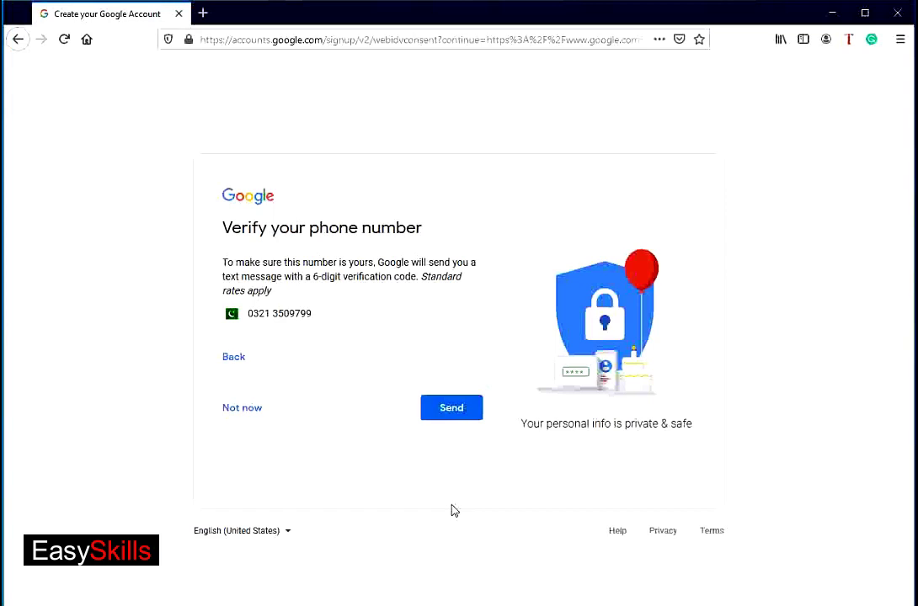
left_click(455, 407)
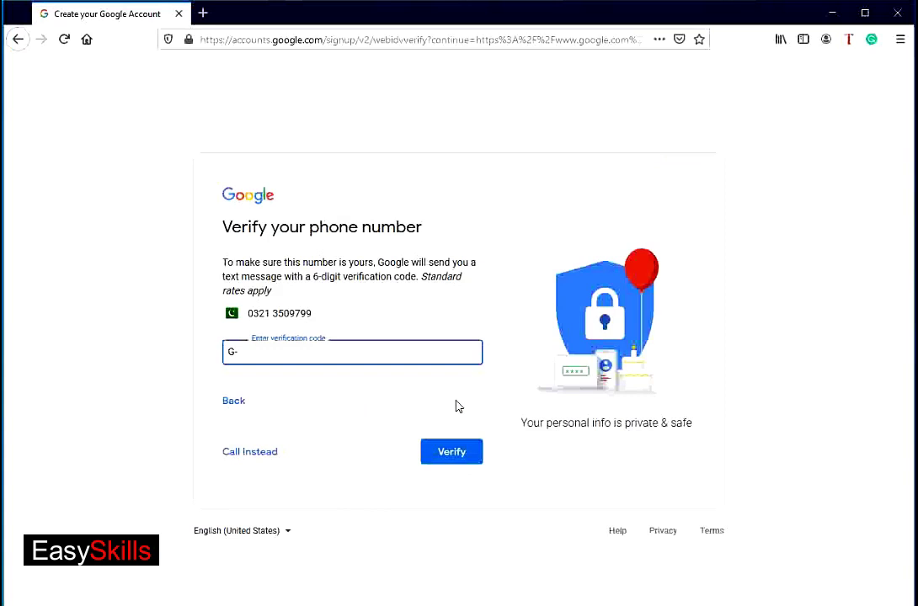
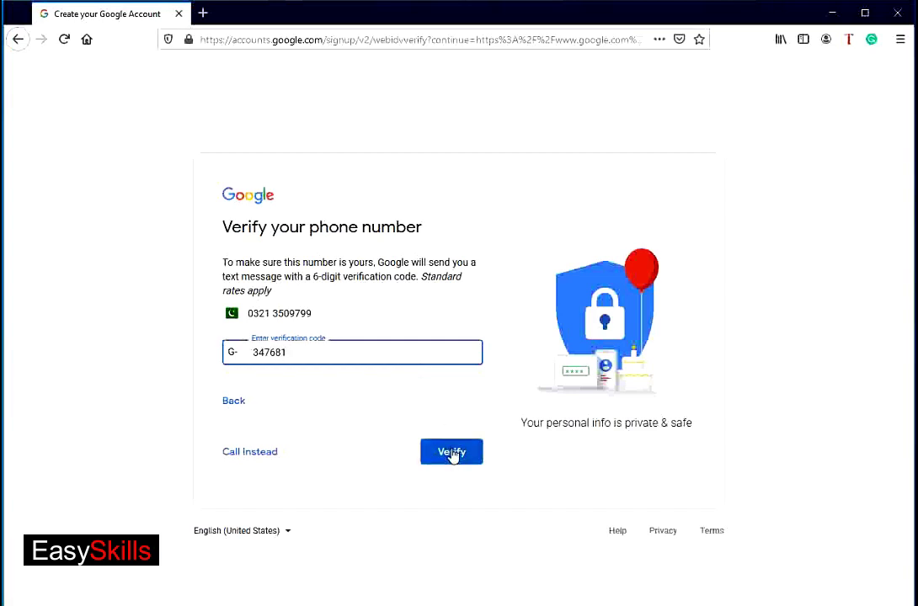
- Verify the code, opt in to phone use across Google services, and agree to Privacy and Terms
left_click(452, 457)
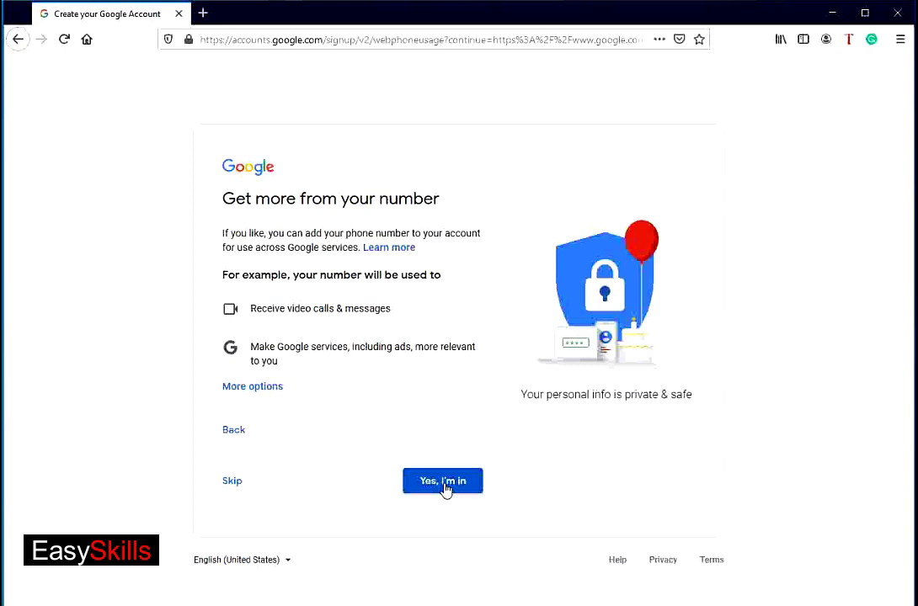
left_click(445, 488)
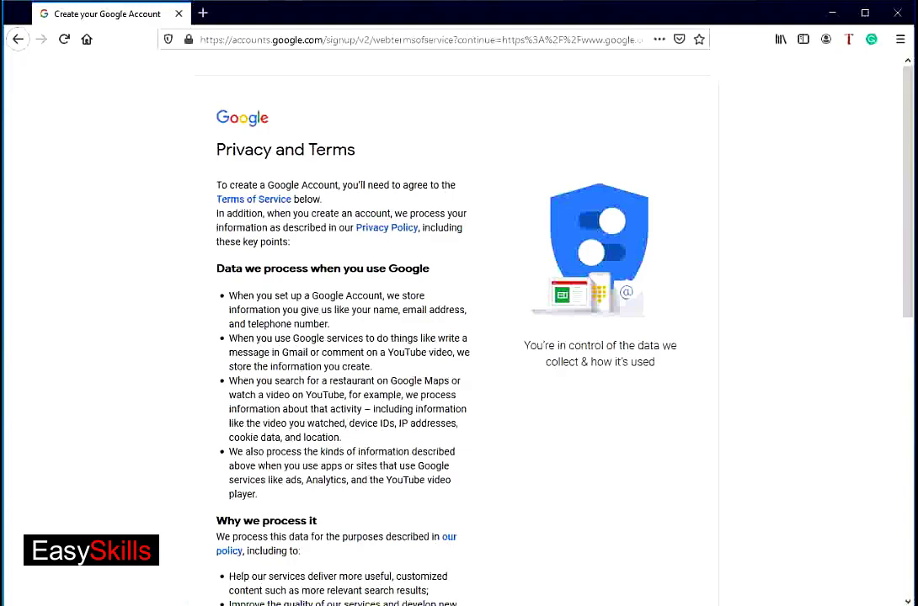
left_click_drag(910, 264, 844, 573)
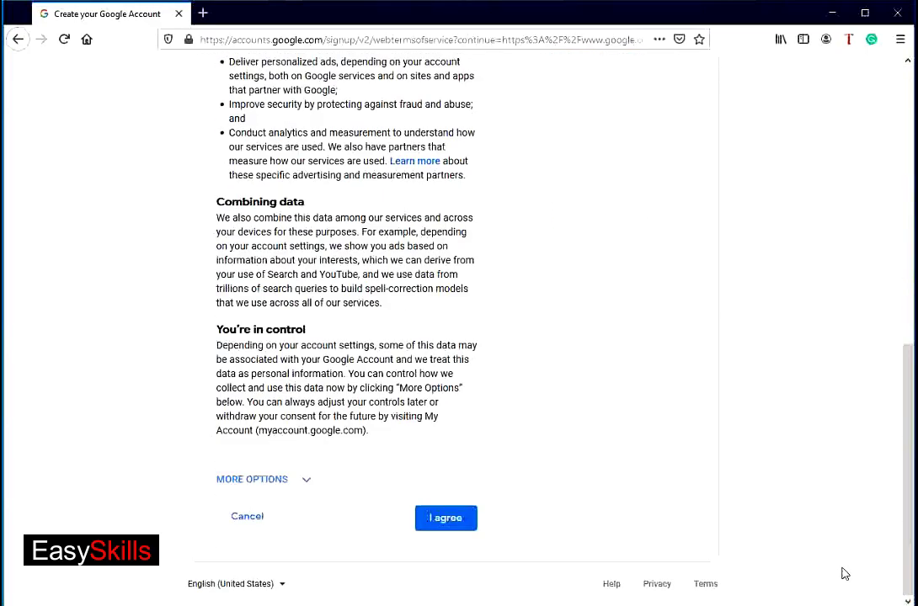
left_click(438, 523)
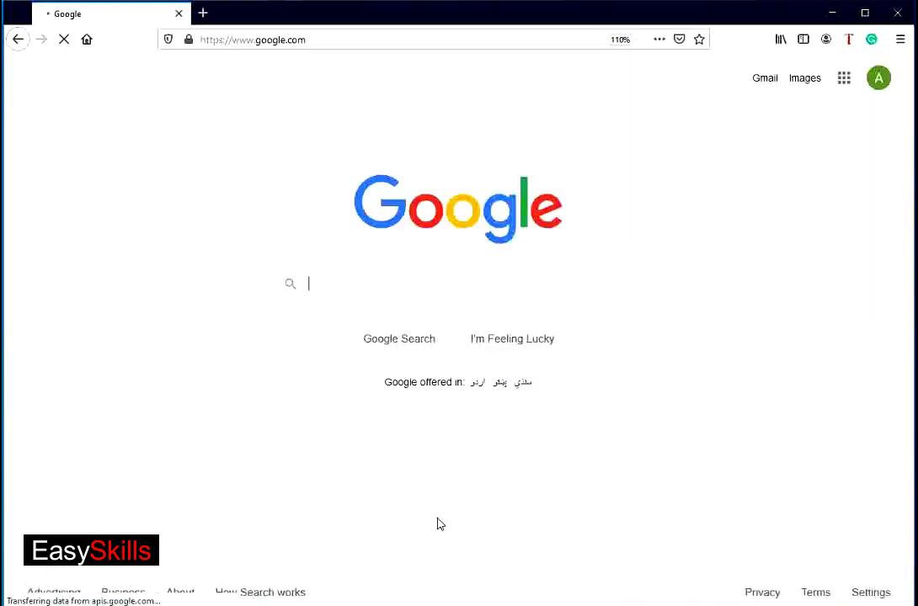
- Sign in to Google with the new account's e-mail address and password
left_click(877, 80)
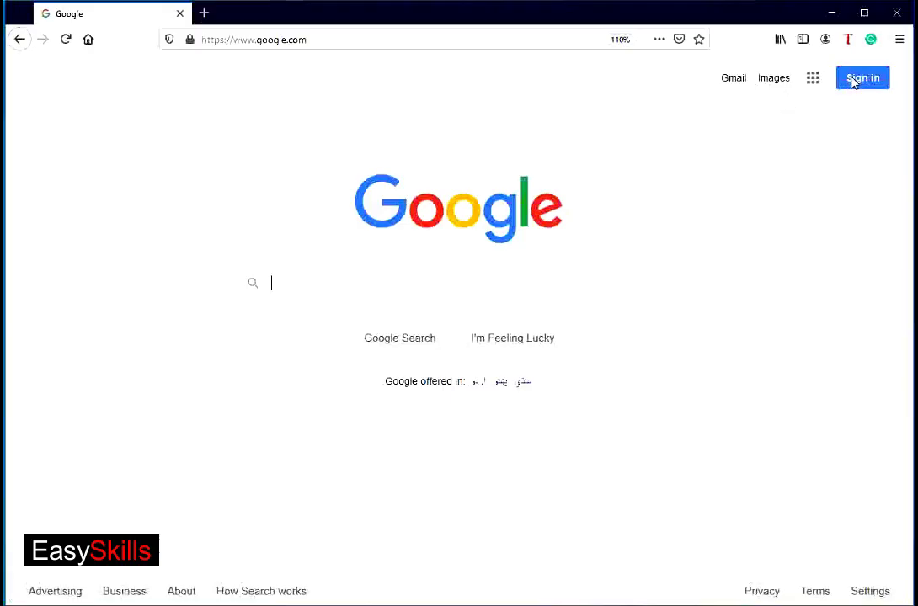
left_click(853, 81)
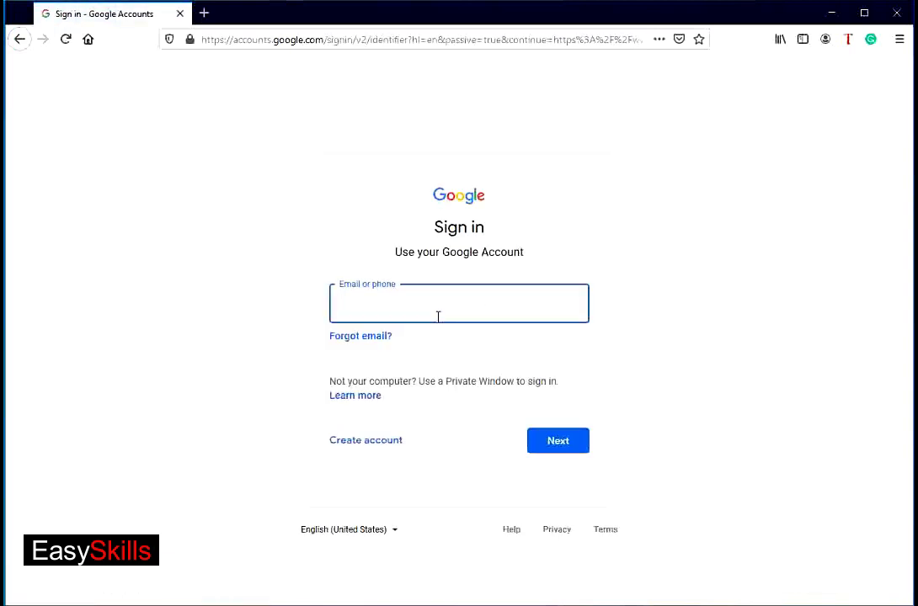
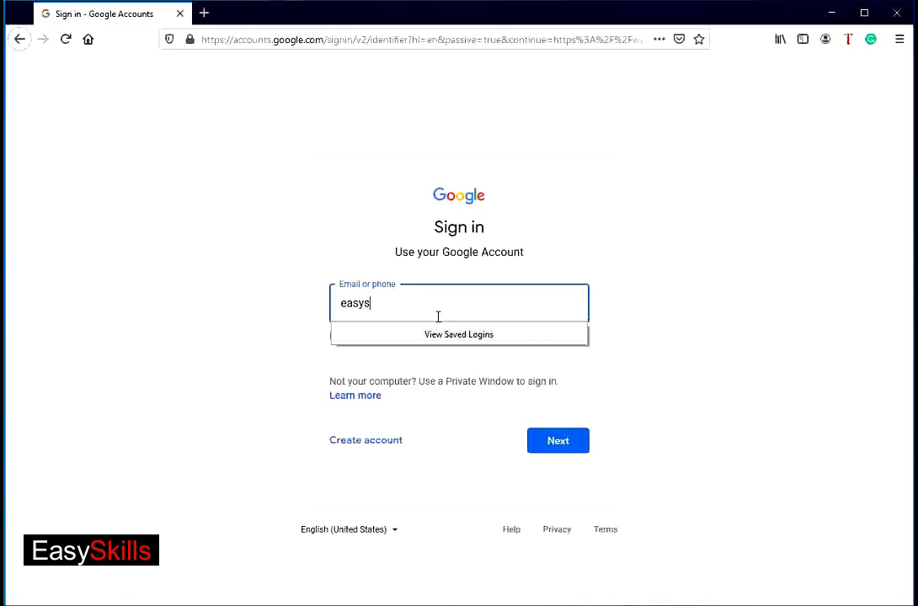
left_click(493, 448)
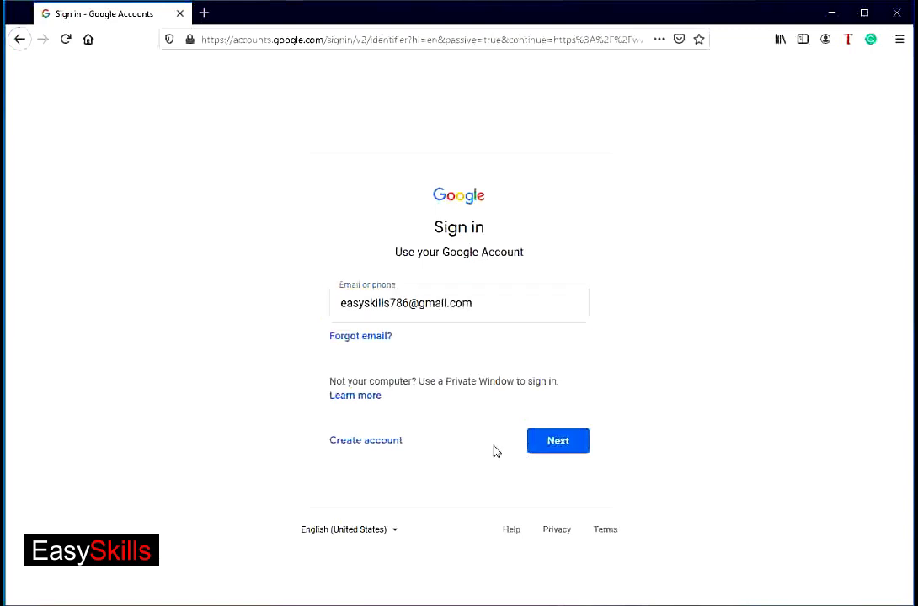
left_click(555, 448)
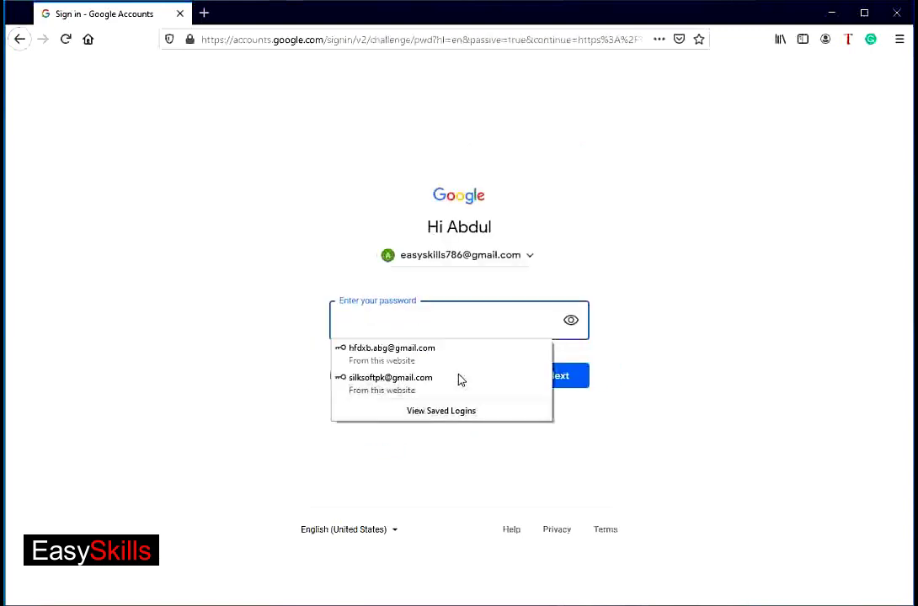
type("*********")
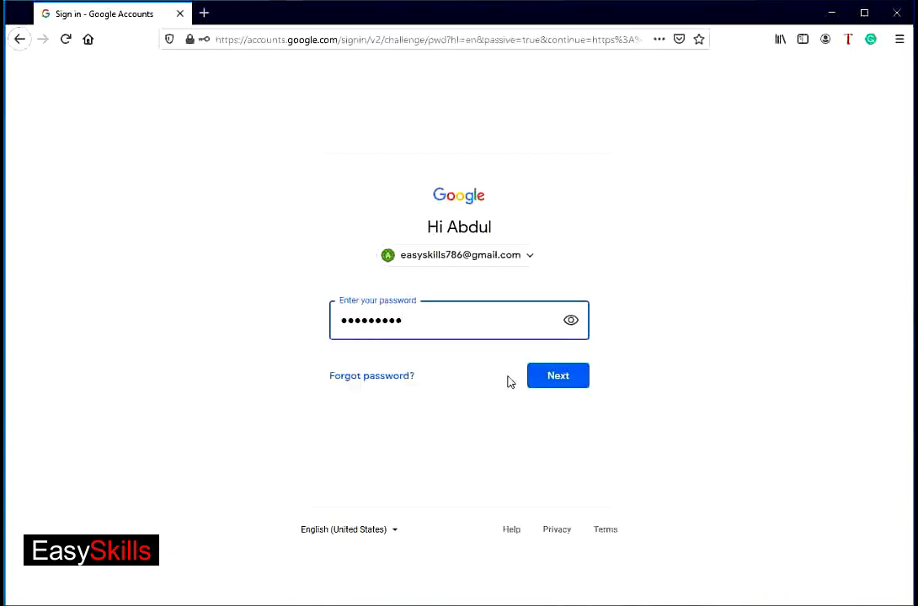
left_click(538, 382)
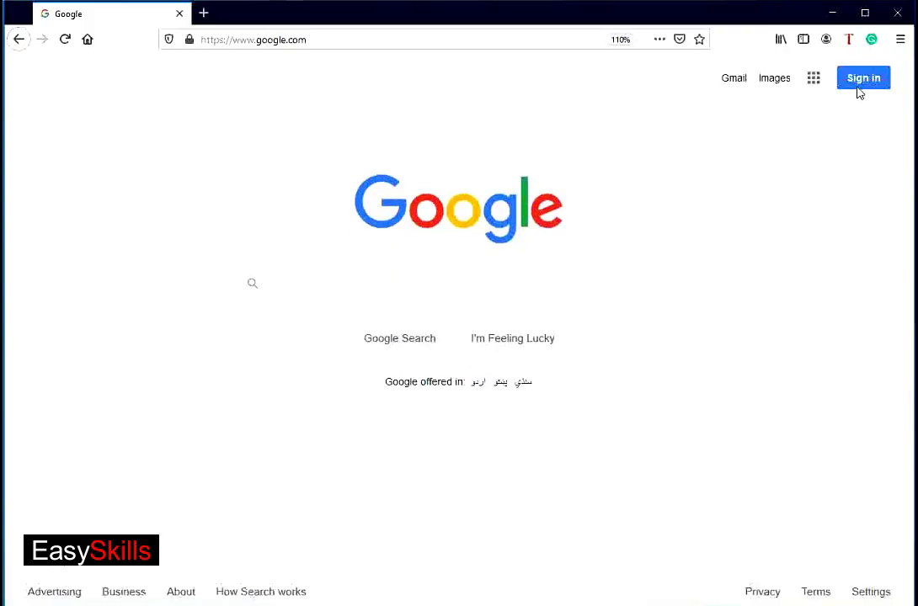
- Sign in again by choosing the new account and entering its password
left_click(858, 88)
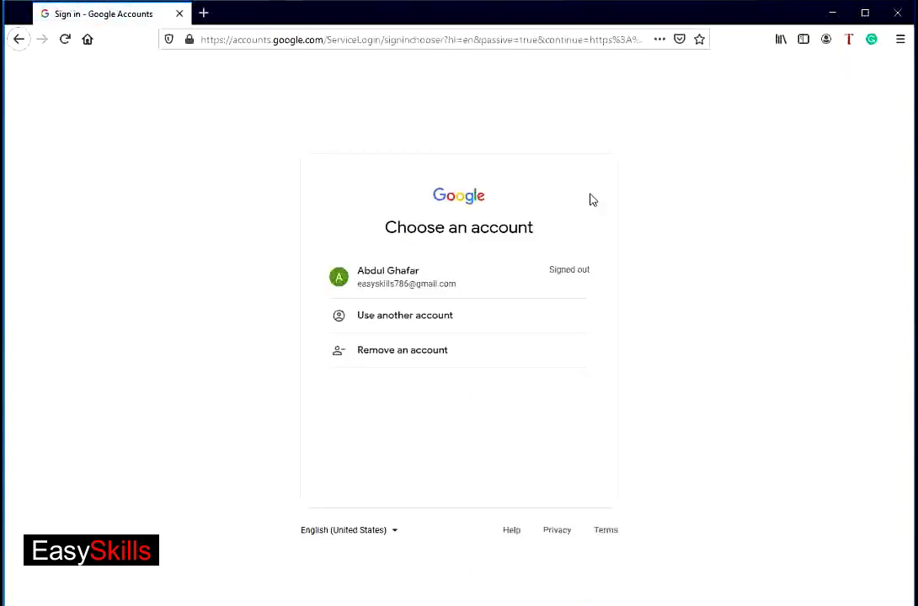
left_click(389, 281)
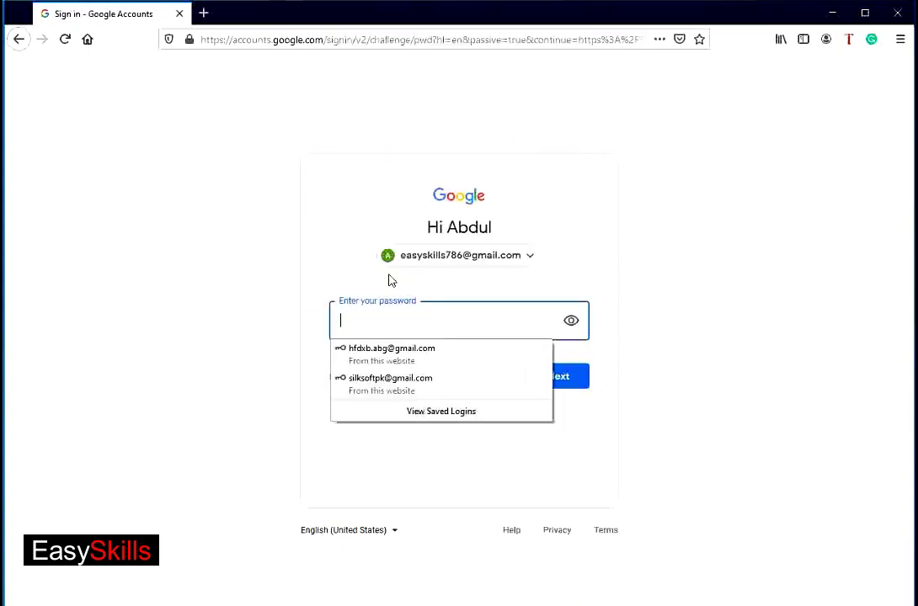
type("•••••••••")
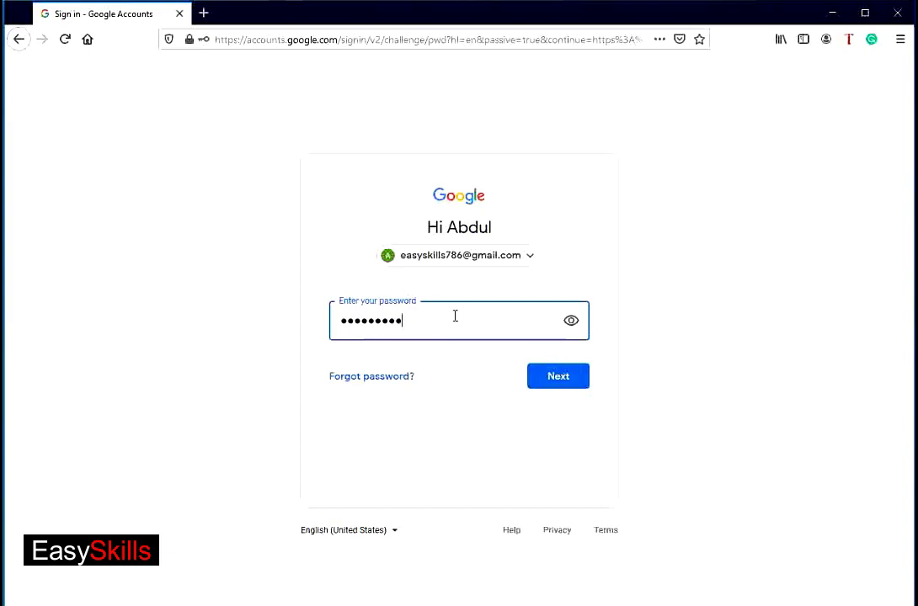
left_click(559, 383)
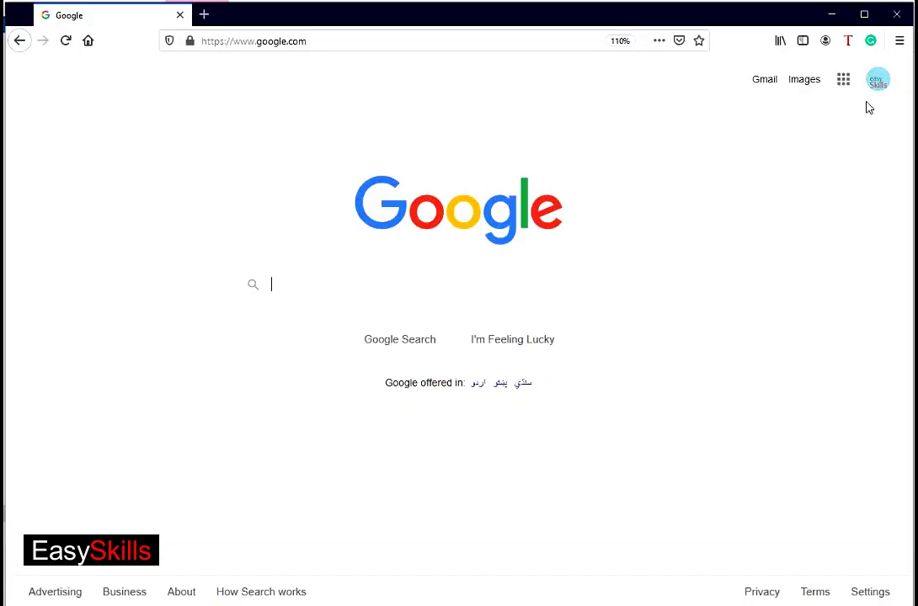
- Open Gmail from the Google apps grid to see the new account's inbox
left_click(880, 90)
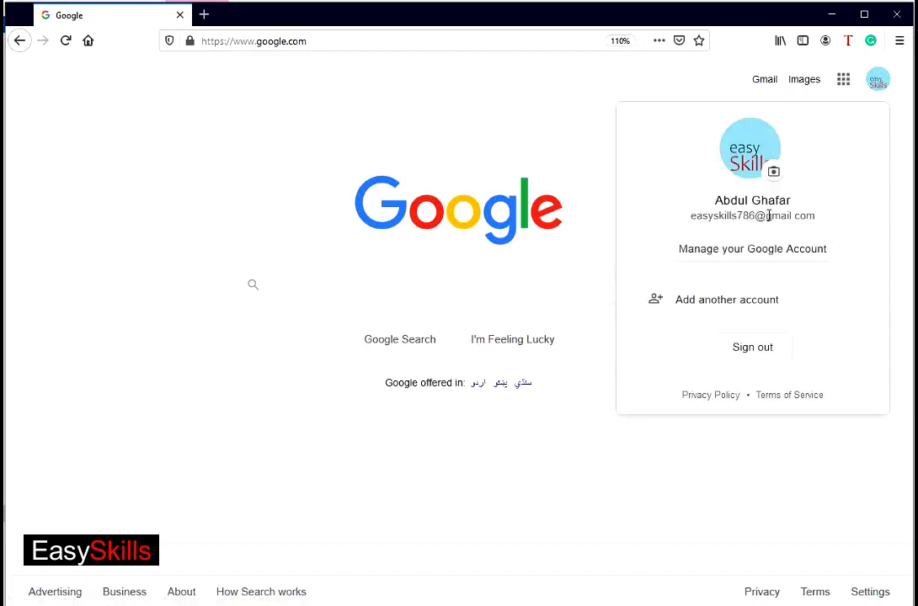
left_click(843, 83)
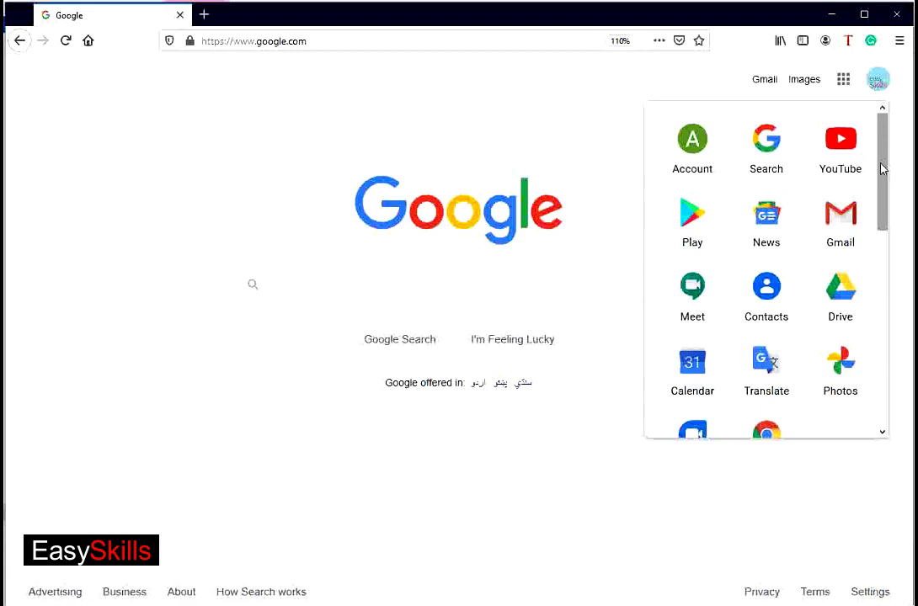
mouse_move(882, 169)
left_mouse_down()
mouse_move(868, 353)
mouse_move(876, 166)
left_mouse_up()
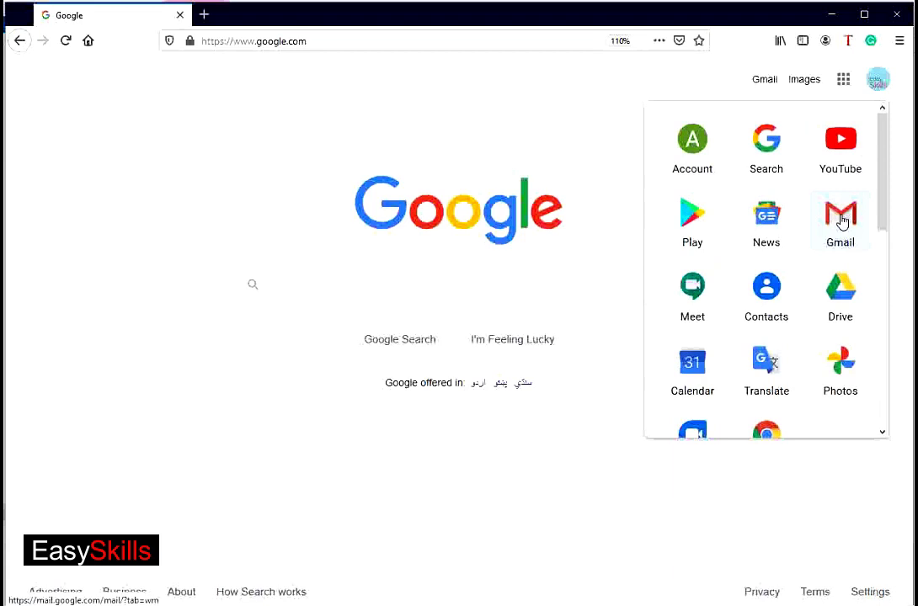
left_click(841, 220)
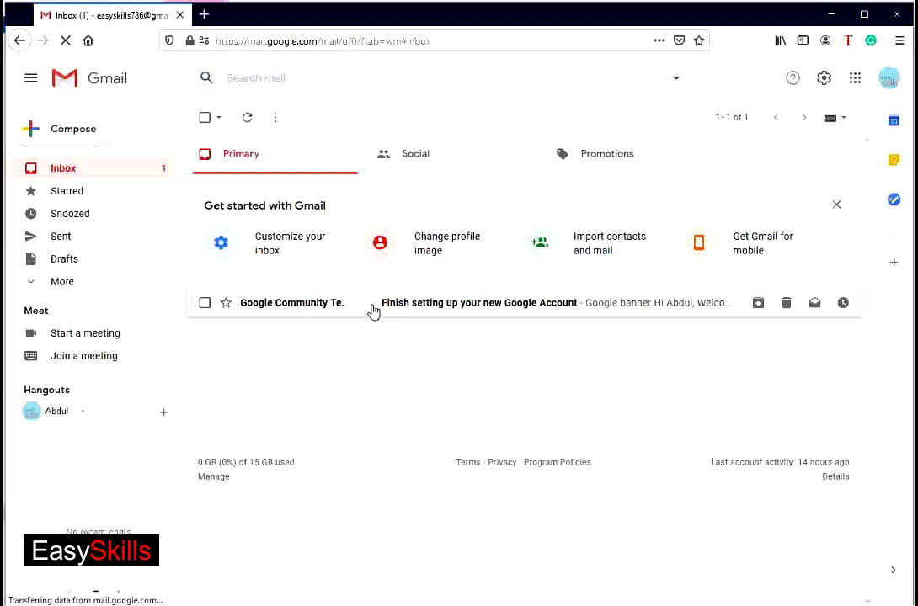
- Open the Google Account management page, scroll through it, and view Personal info
left_click(855, 80)
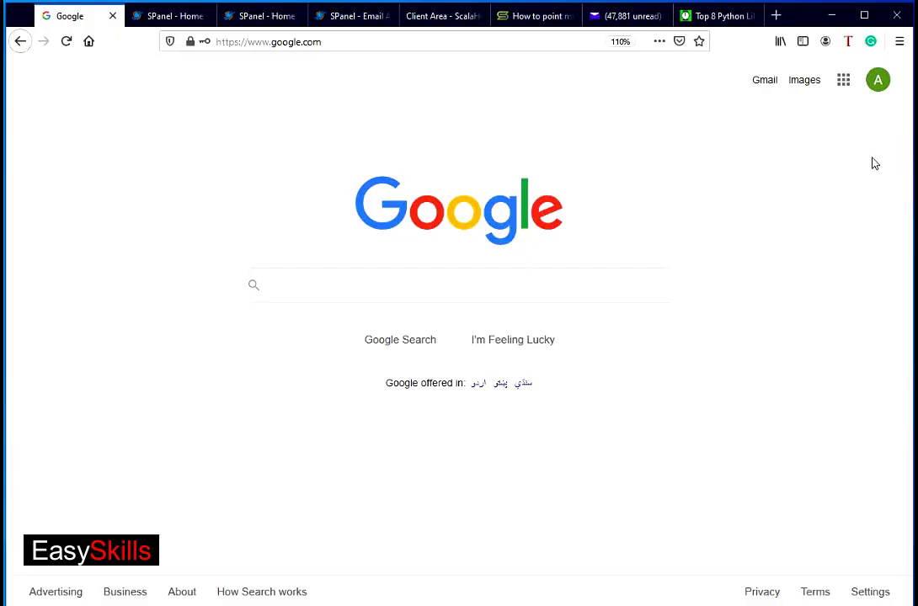
left_click(877, 82)
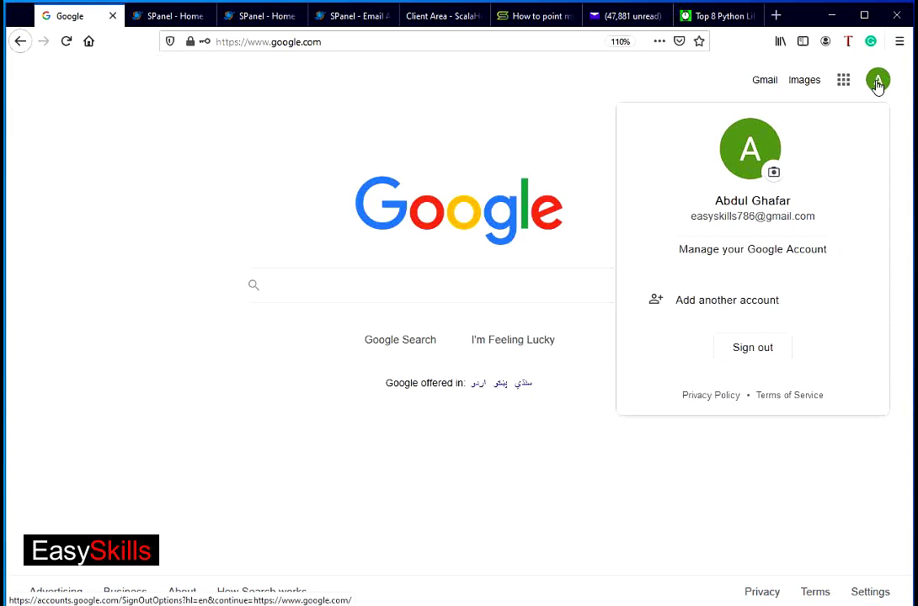
left_click(750, 256)
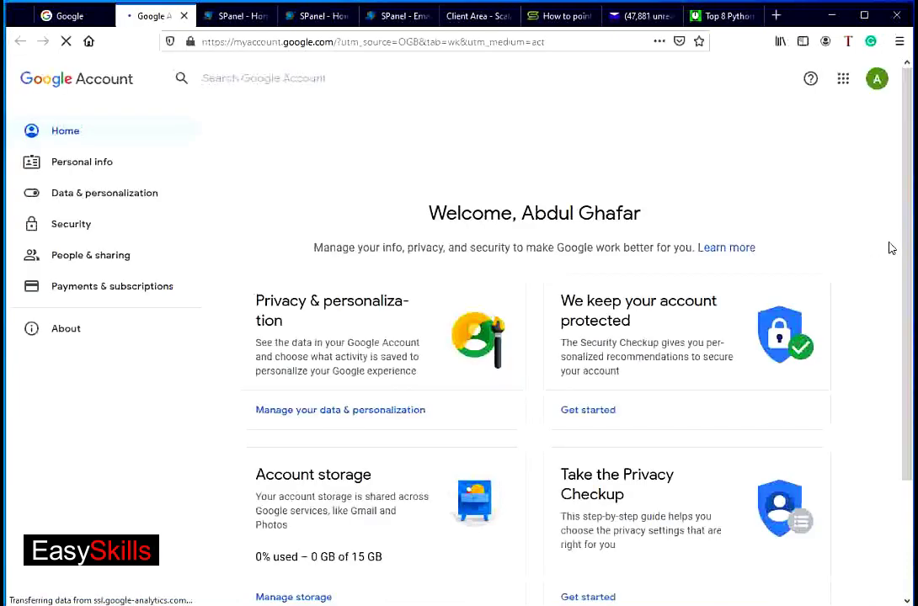
scroll(903, 288, "down", 1)
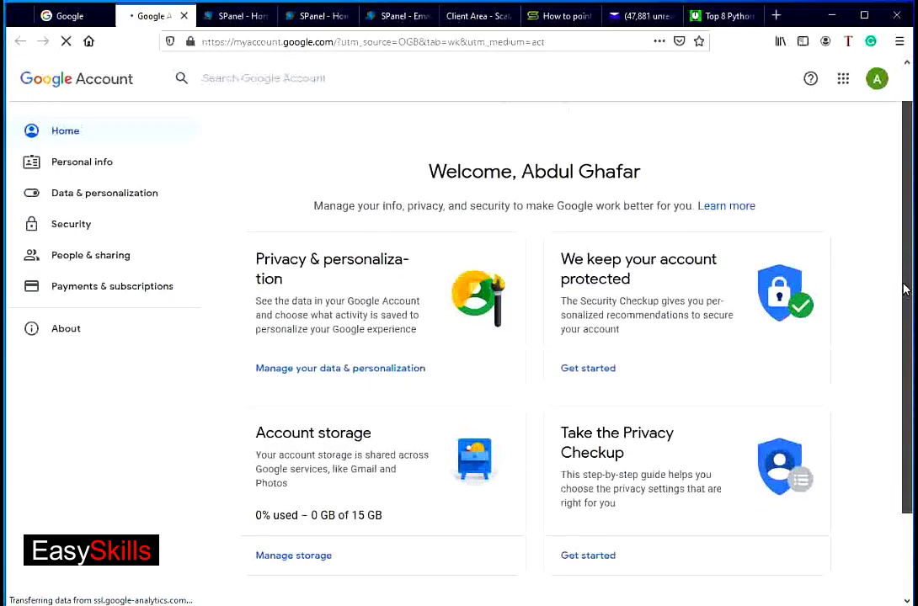
scroll(904, 293, "down", 2)
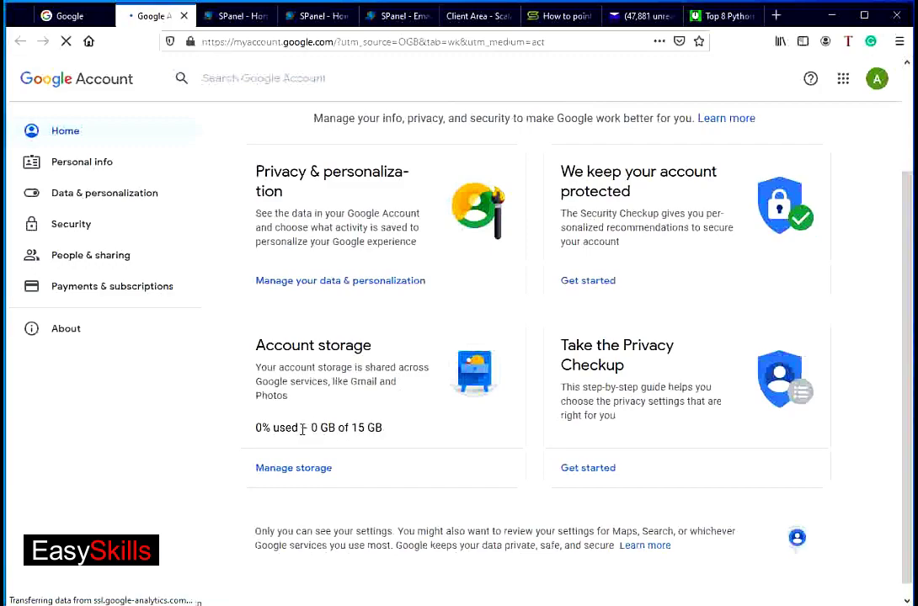
scroll(876, 260, "up", 3)
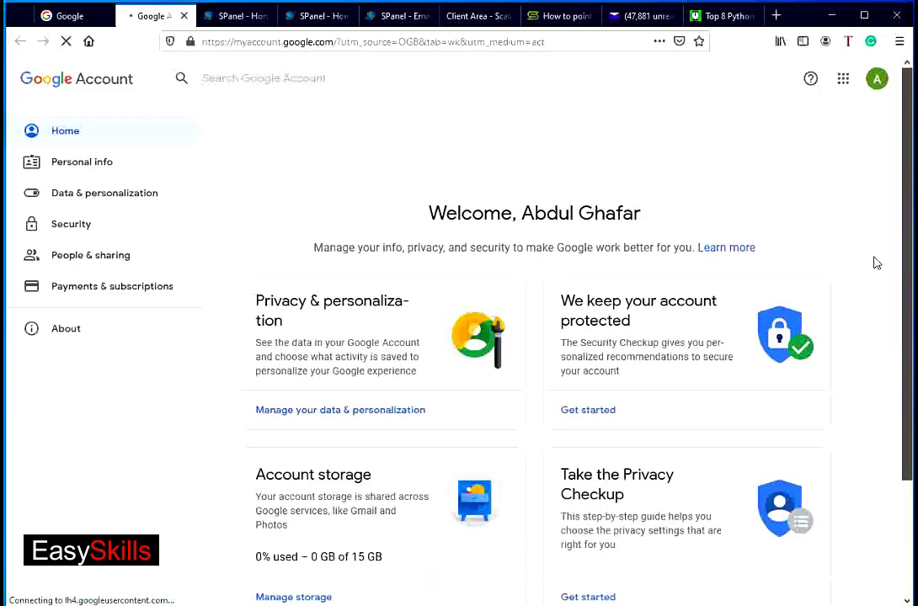
left_click(92, 165)
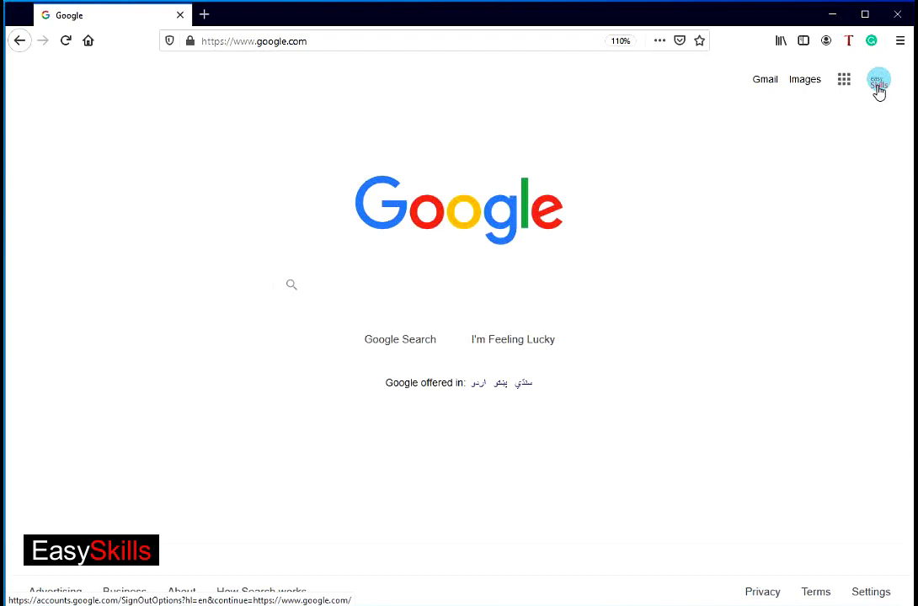
- Add a second organisation account with its e-mail and password, without saving the login
left_click(878, 90)
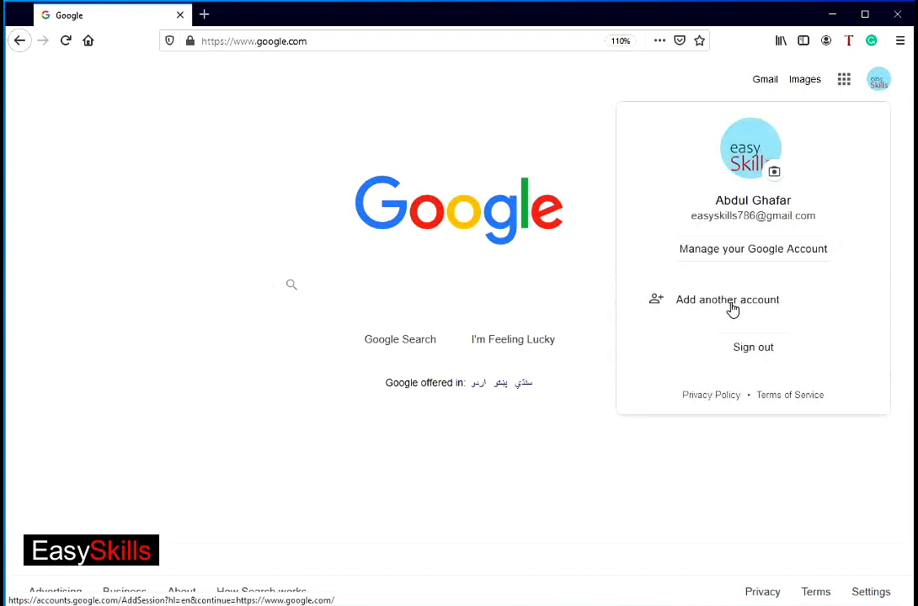
left_click(729, 300)
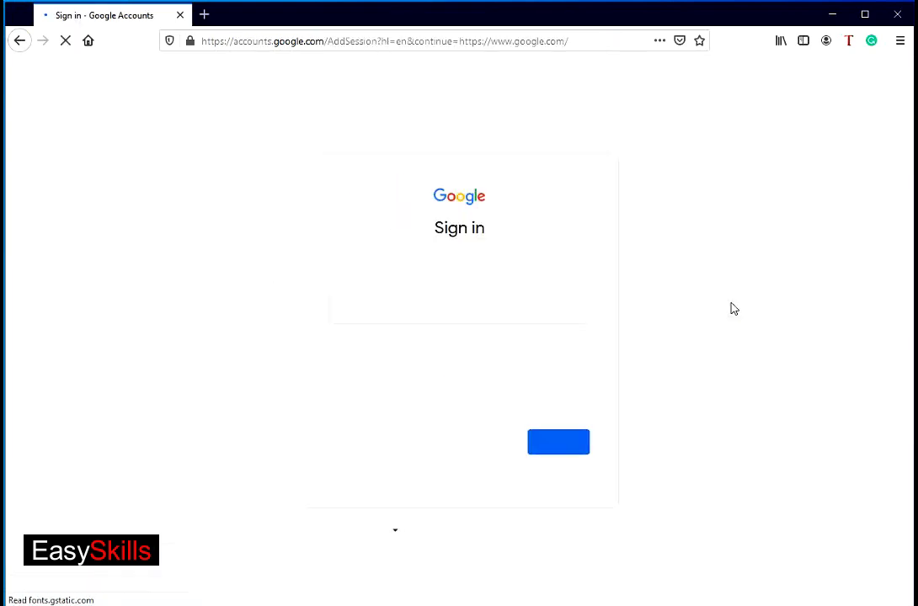
left_click(499, 304)
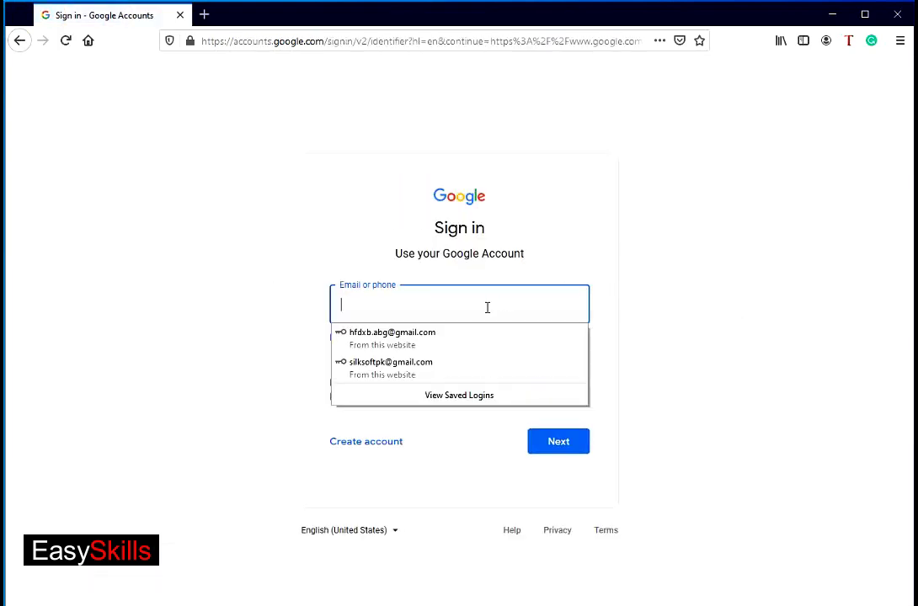
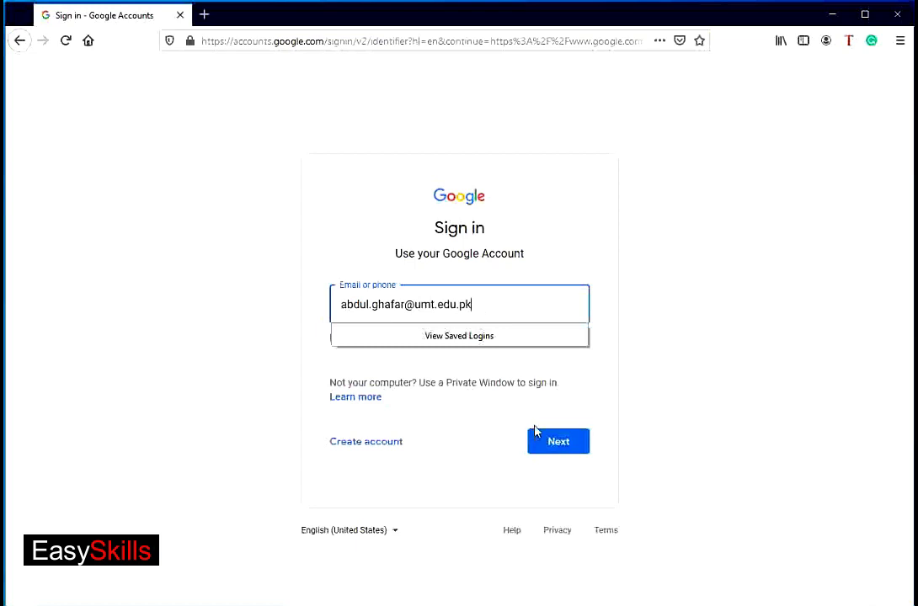
left_click(549, 439)
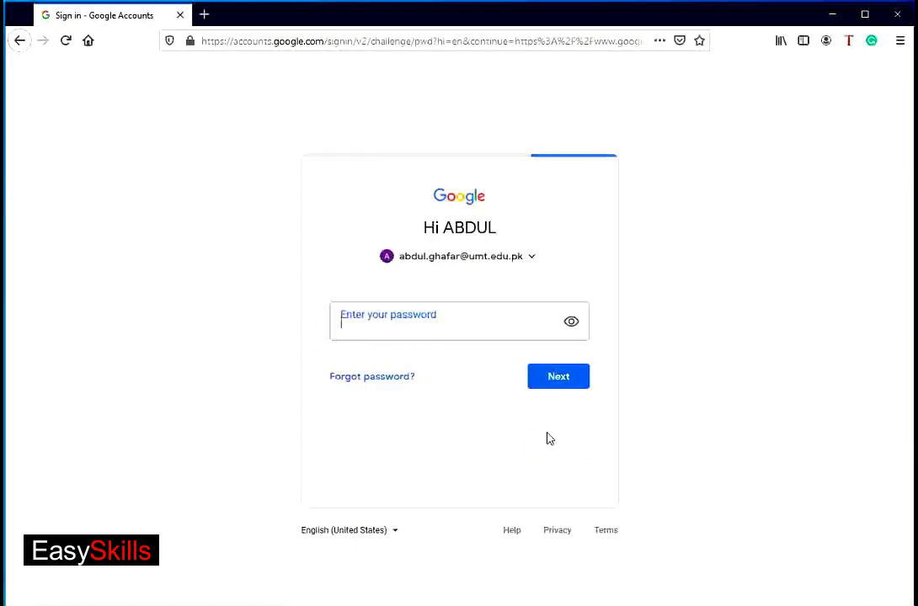
type("••••")
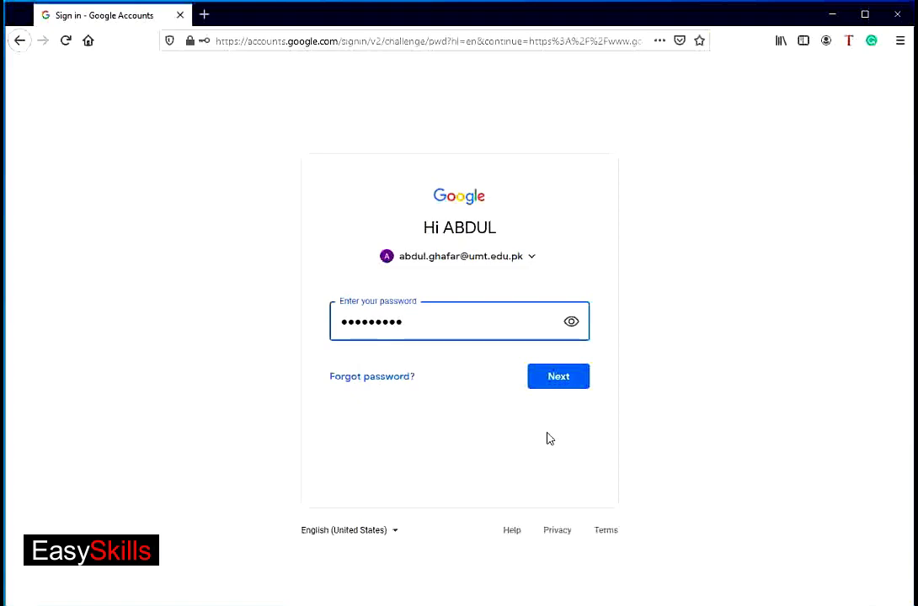
type("•••••")
left_click(561, 381)
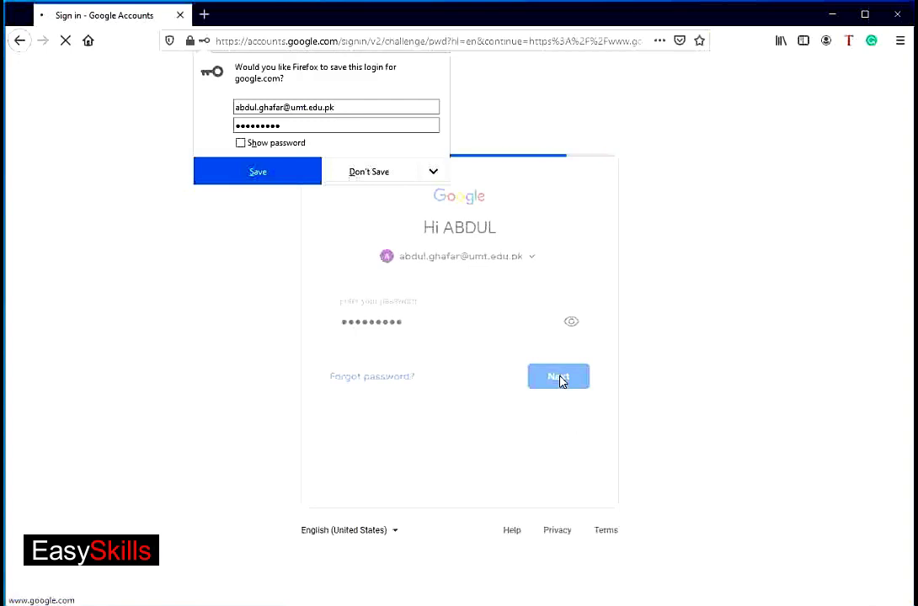
left_click(357, 173)
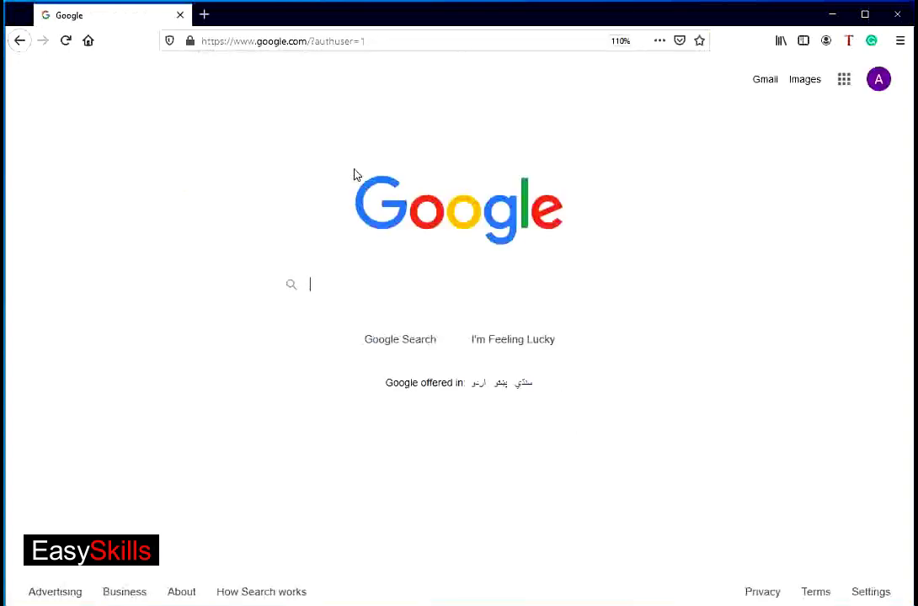
- Sign out of all accounts, then return to the Google sign-in page
left_click(877, 86)
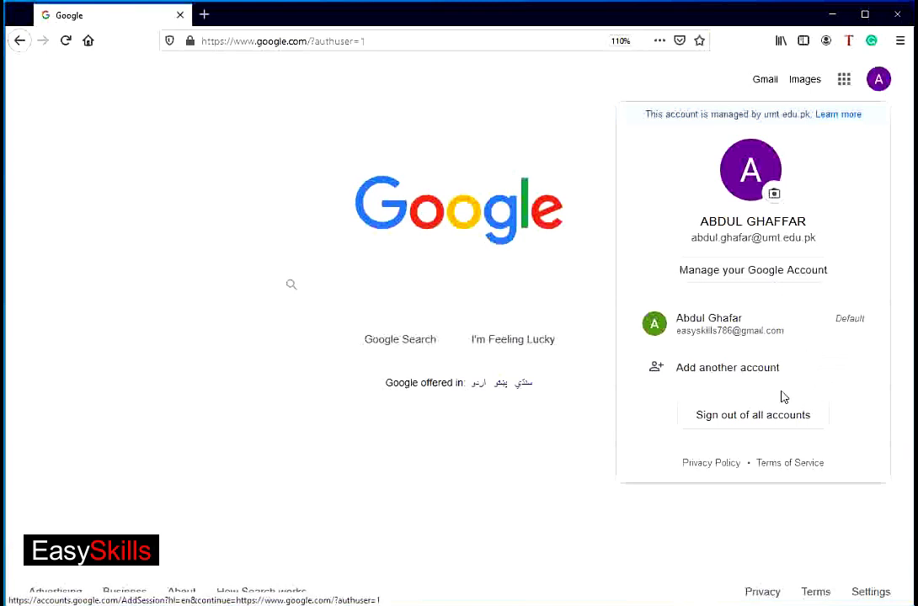
left_click(742, 422)
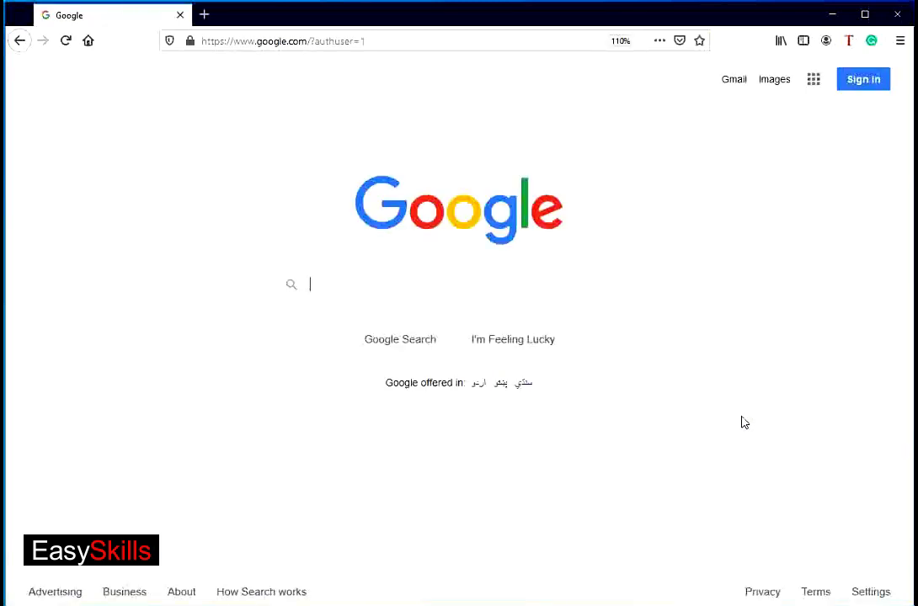
left_click(862, 85)
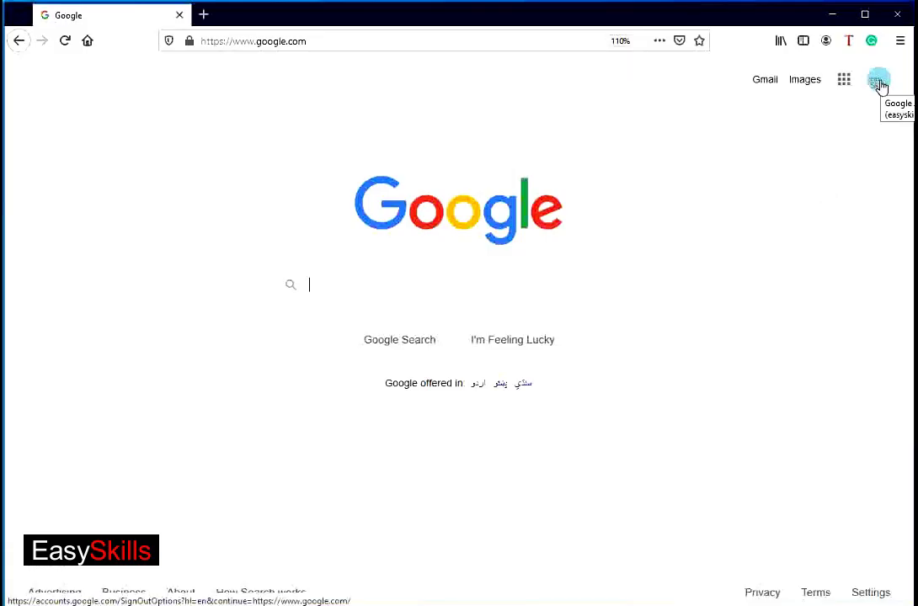
- Sign out of the remaining account from the avatar panel
left_click(878, 82)
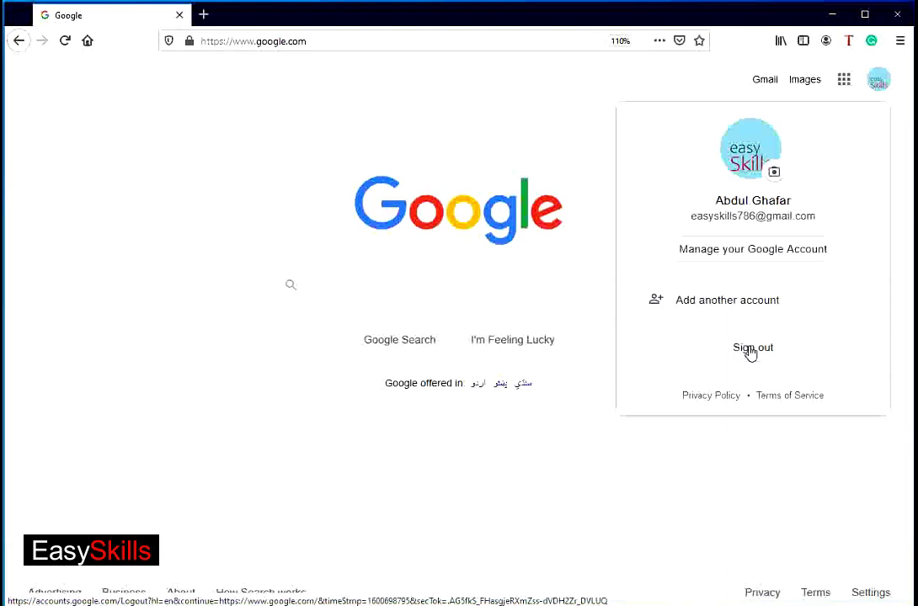
left_click(750, 353)
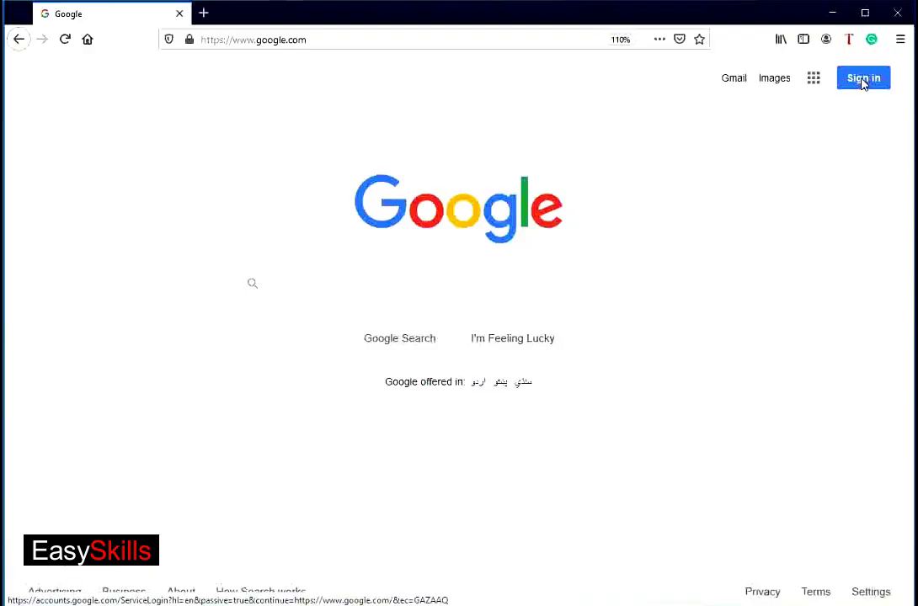
- From the sign-in page, remove the signed-out account from this browser's account list
left_click(862, 80)
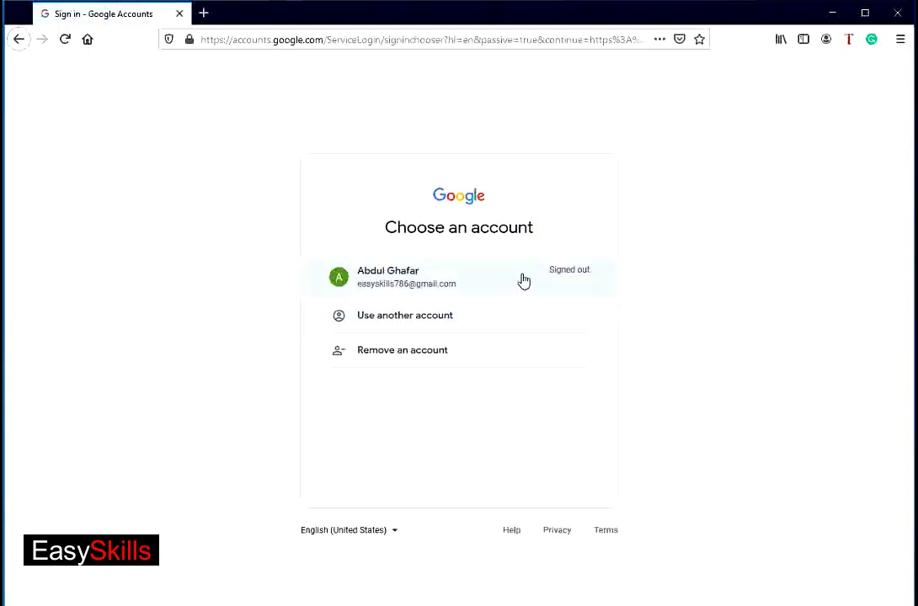
left_click(416, 358)
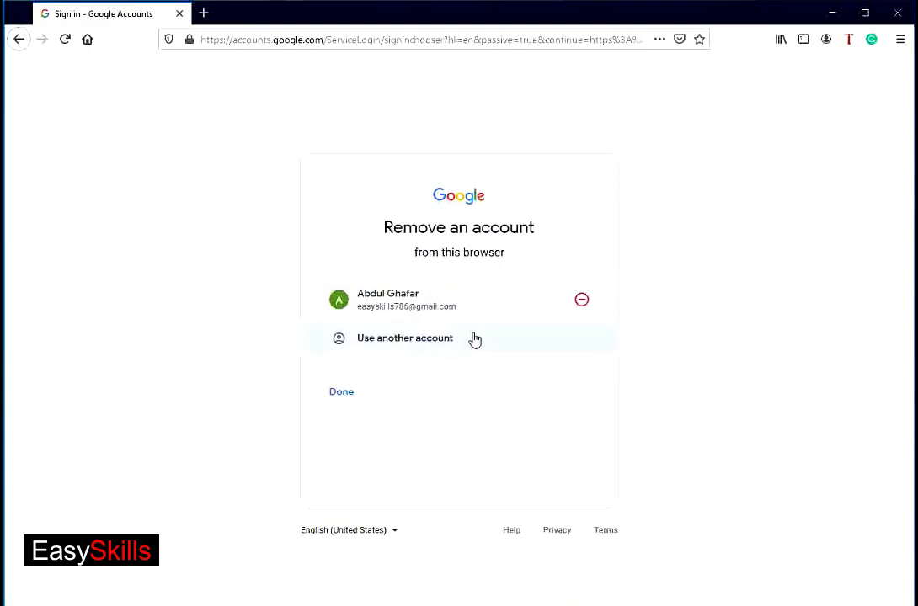
left_click(582, 301)
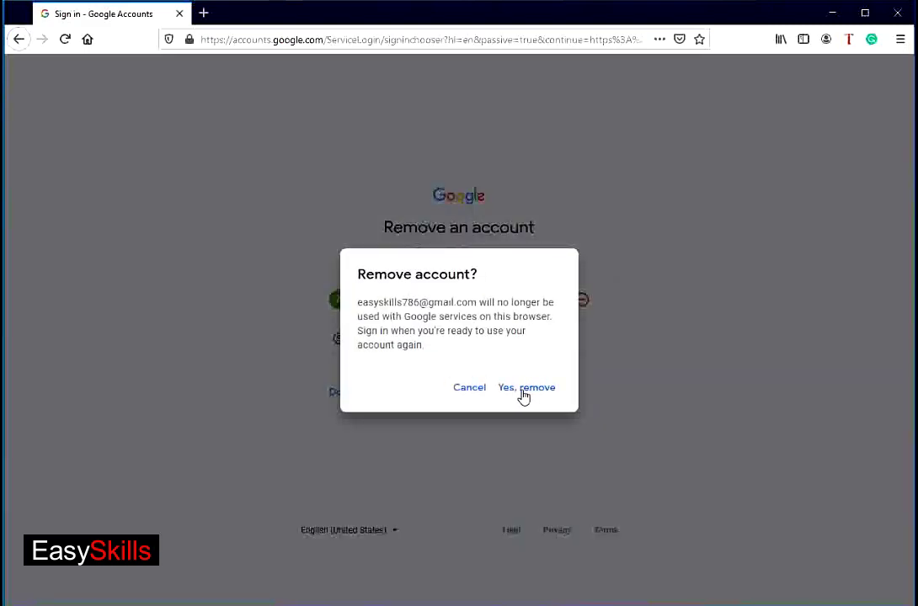
left_click(527, 393)
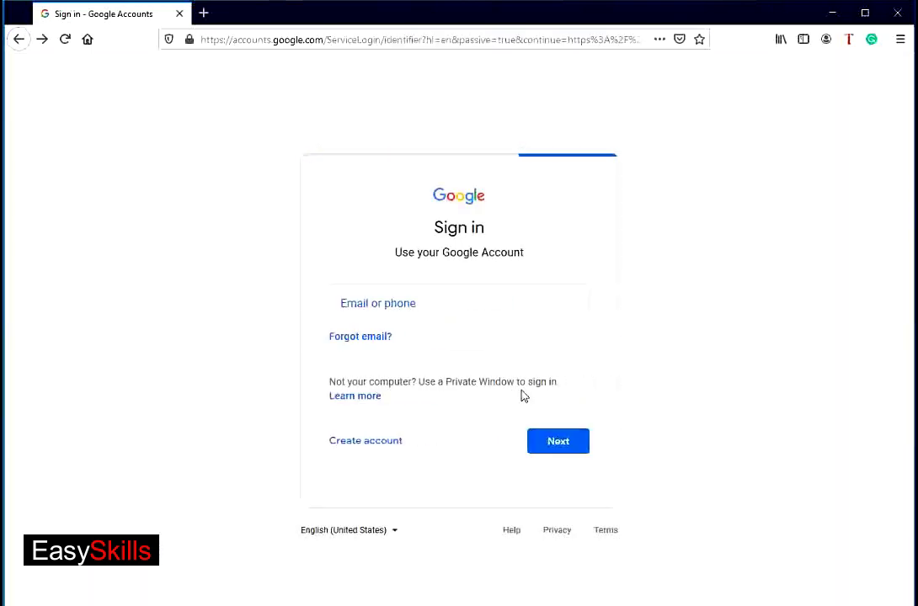